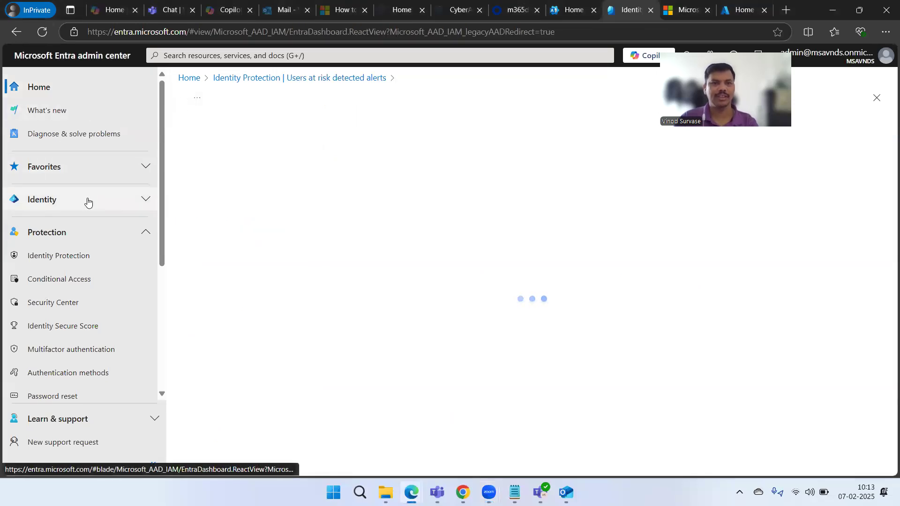
- From the admin center home, open Identity Protection under Protection and scroll its menu
{"action": "left_click", "coordinate": [187, 78]}
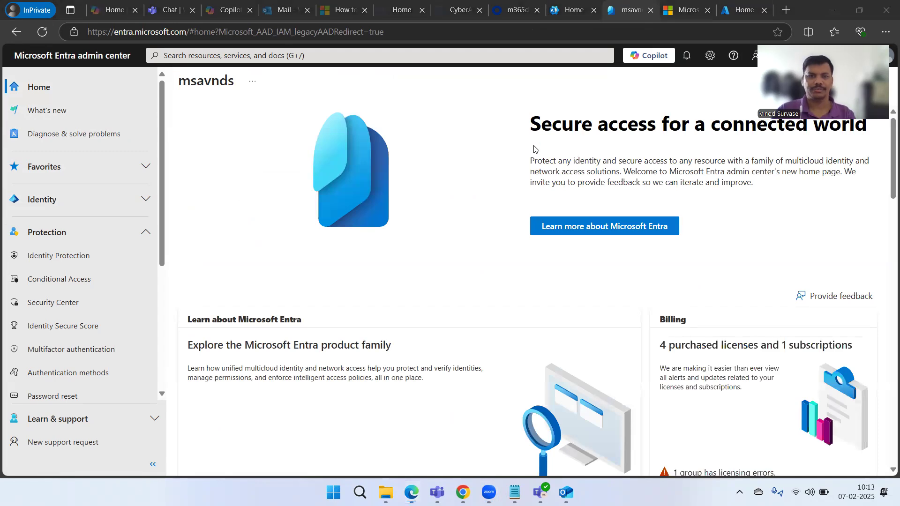
{"action": "left_click", "coordinate": [84, 234]}
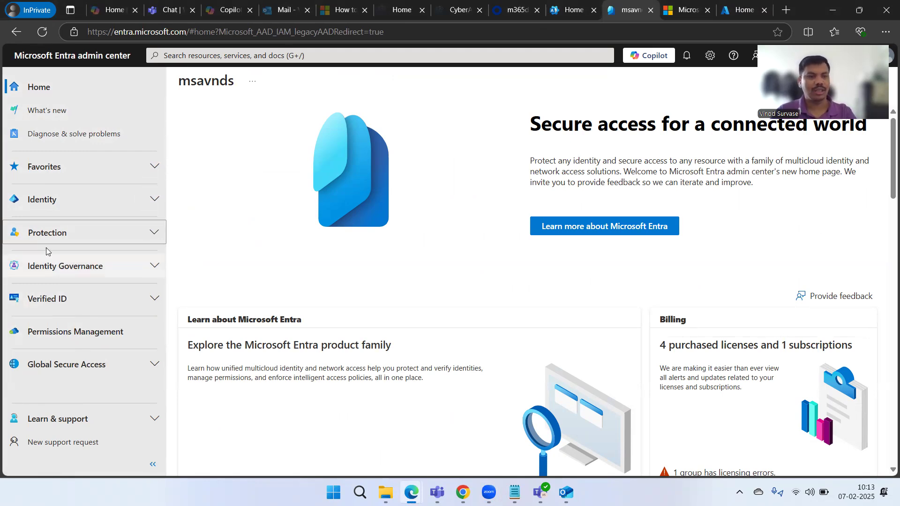
{"action": "left_click", "coordinate": [71, 233]}
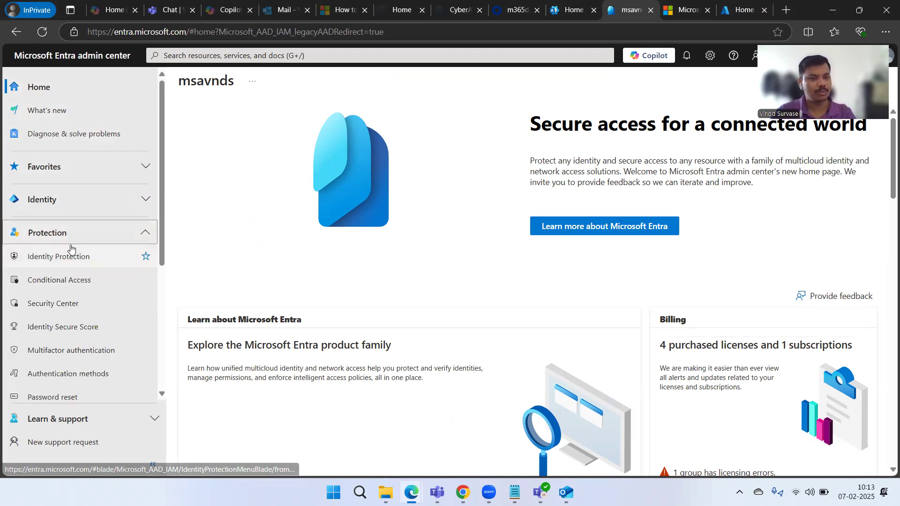
{"action": "left_click", "coordinate": [82, 259]}
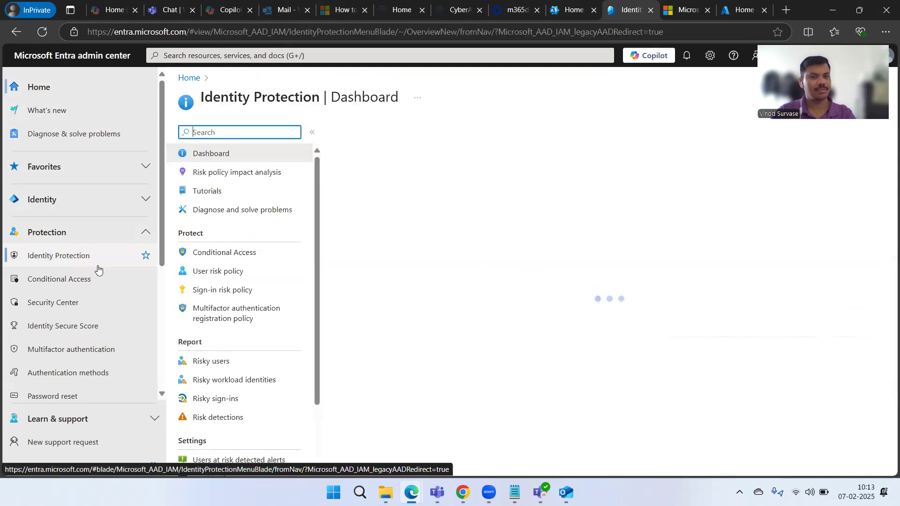
{"action": "scroll", "coordinate": [233, 264], "scroll_direction": "down", "scroll_amount": 3}
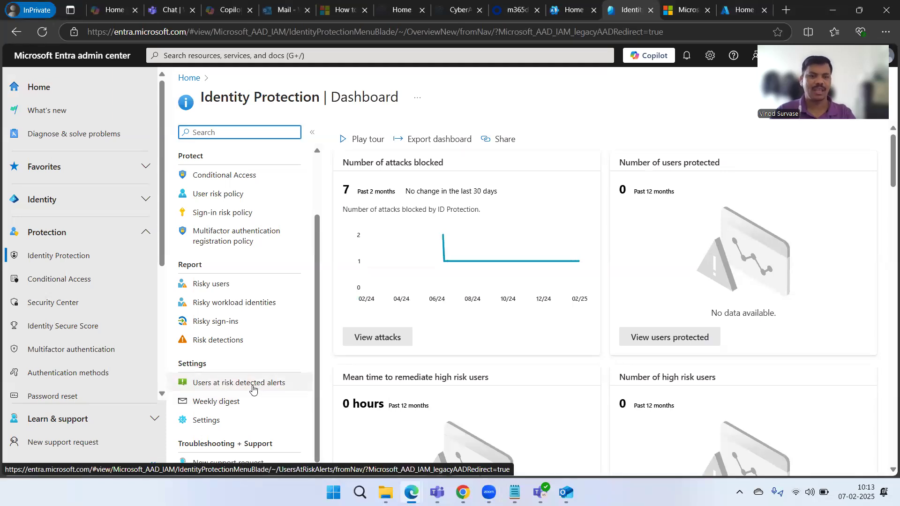
- Open the Users at risk detected alerts page under Identity Protection Settings
{"action": "left_click", "coordinate": [247, 390]}
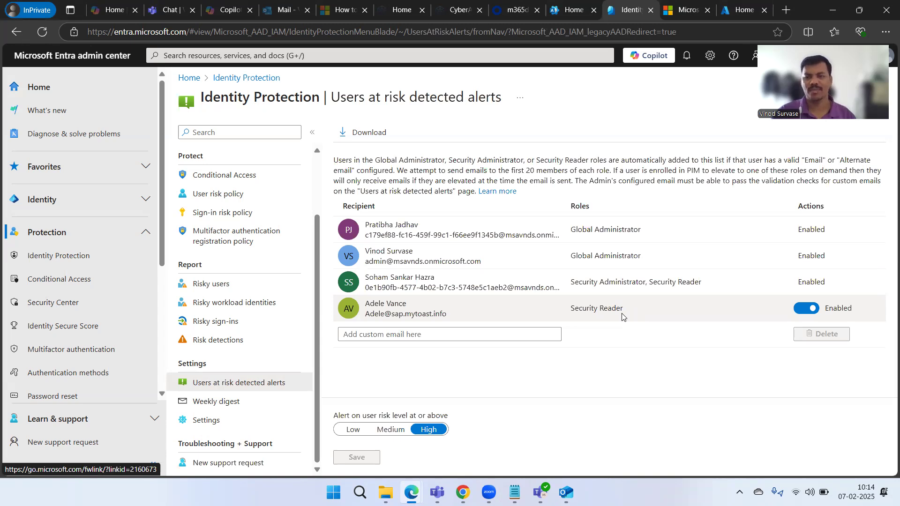
- Add a custom email row, delete the autofilled duplicates, and enter the recipient's e-mail address
{"action": "left_click", "coordinate": [433, 337]}
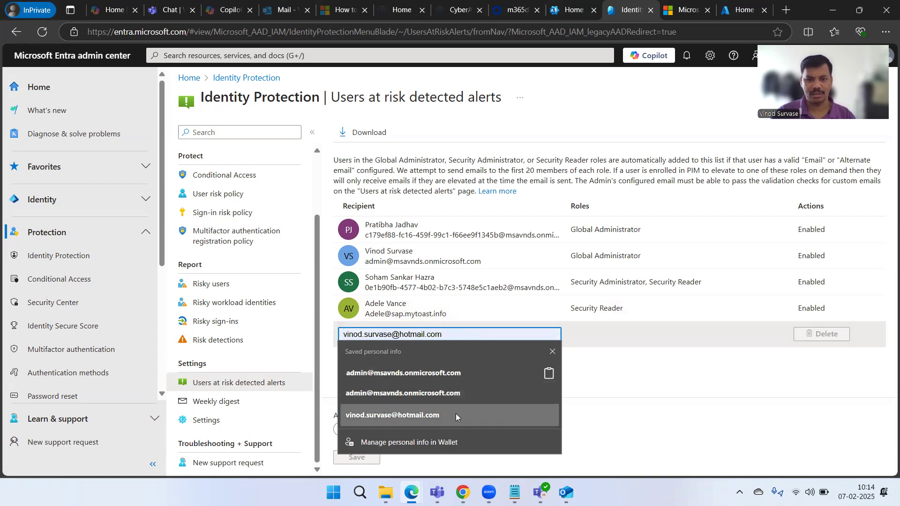
{"action": "left_click", "coordinate": [456, 415]}
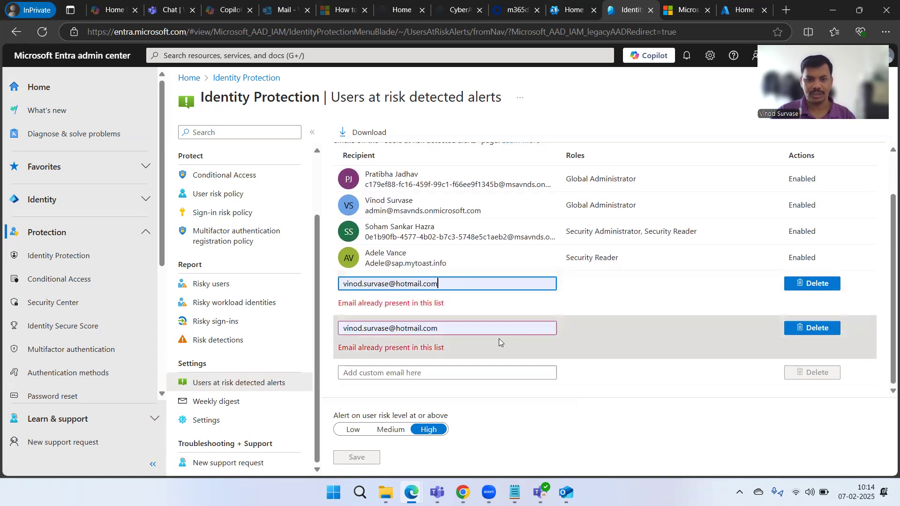
{"action": "left_click", "coordinate": [494, 336]}
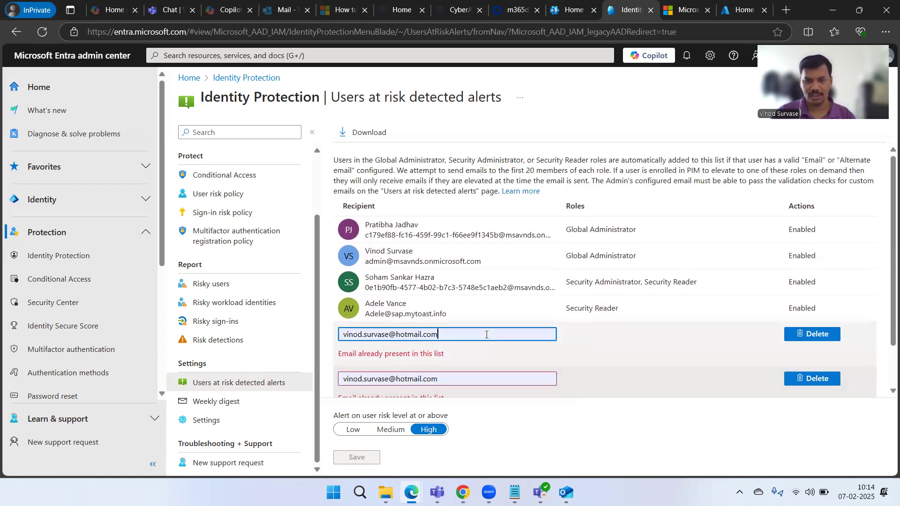
{"action": "left_click", "coordinate": [817, 338]}
{"action": "left_click", "coordinate": [818, 344]}
{"action": "left_click", "coordinate": [448, 339]}
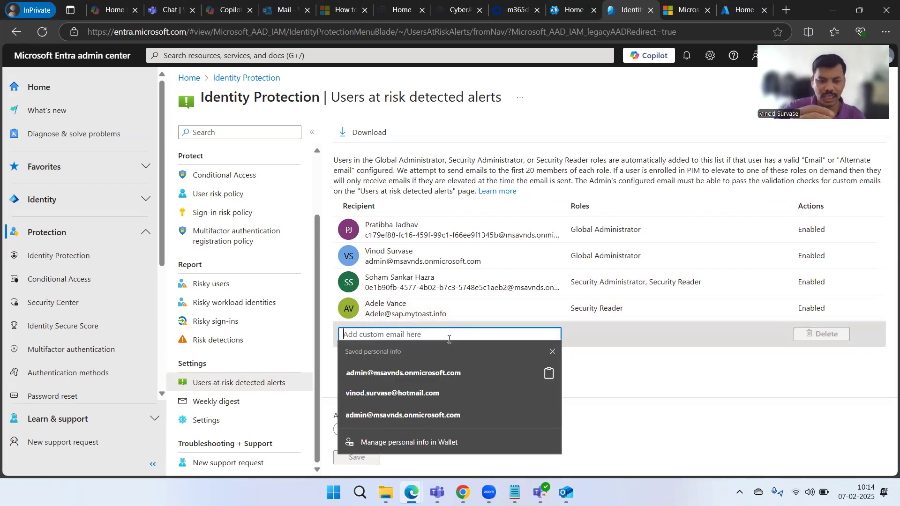
{"action": "type", "text": "j"}
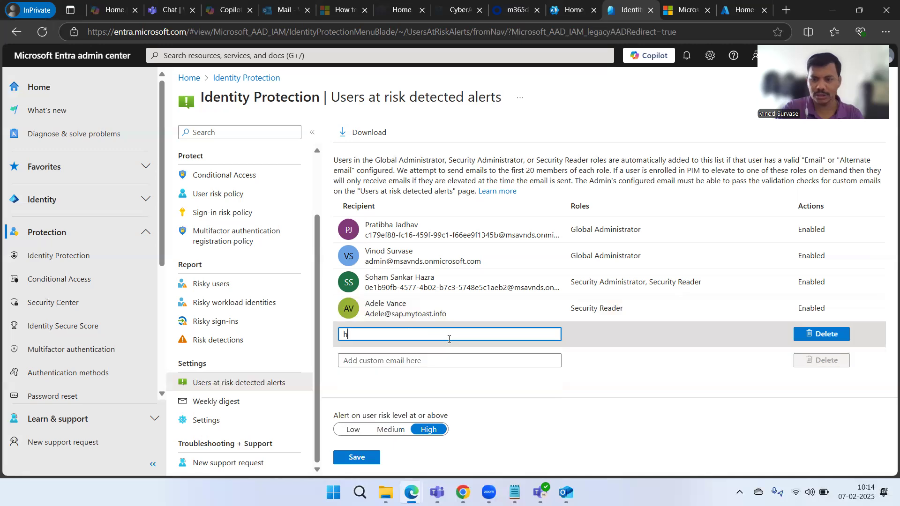
{"action": "key", "text": "BackSpace"}
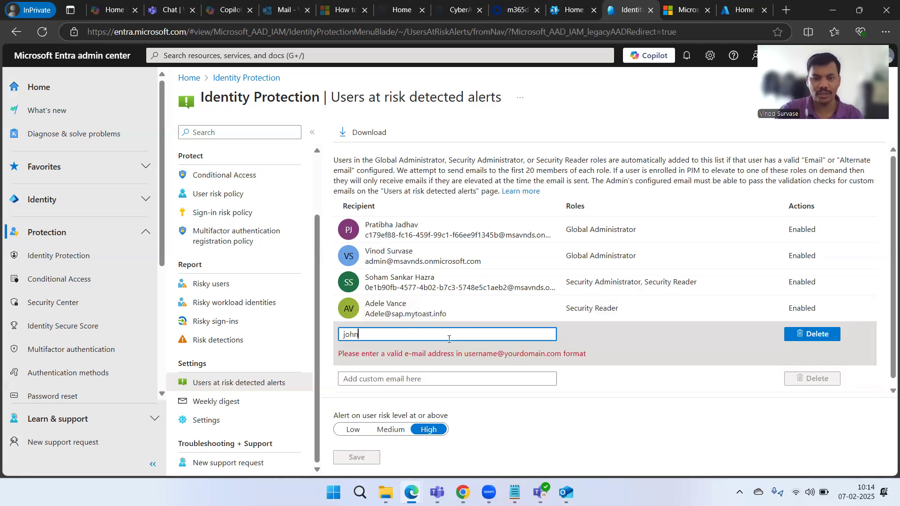
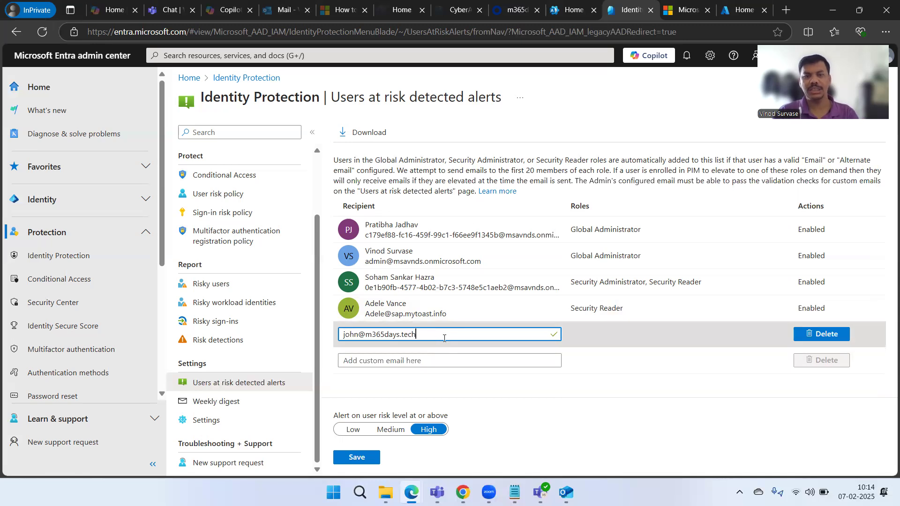
{"action": "triple_click", "coordinate": [429, 337]}
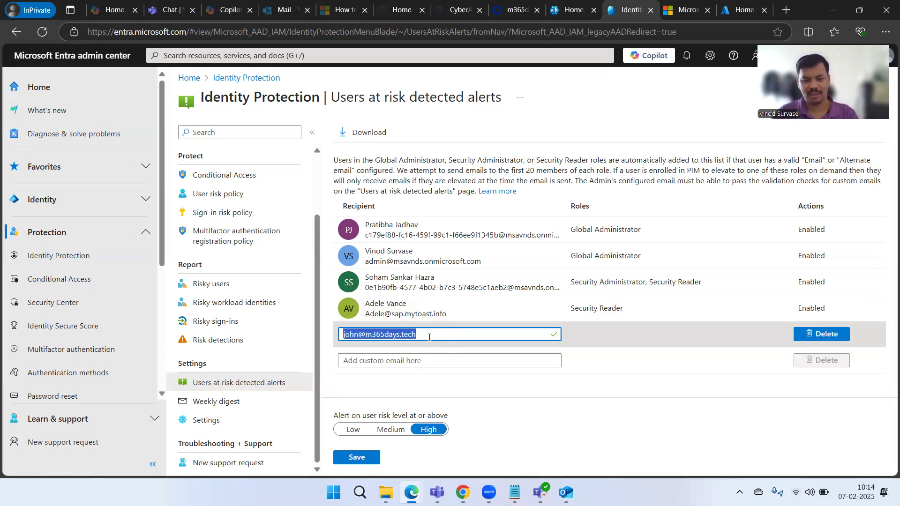
{"action": "left_click", "coordinate": [591, 401]}
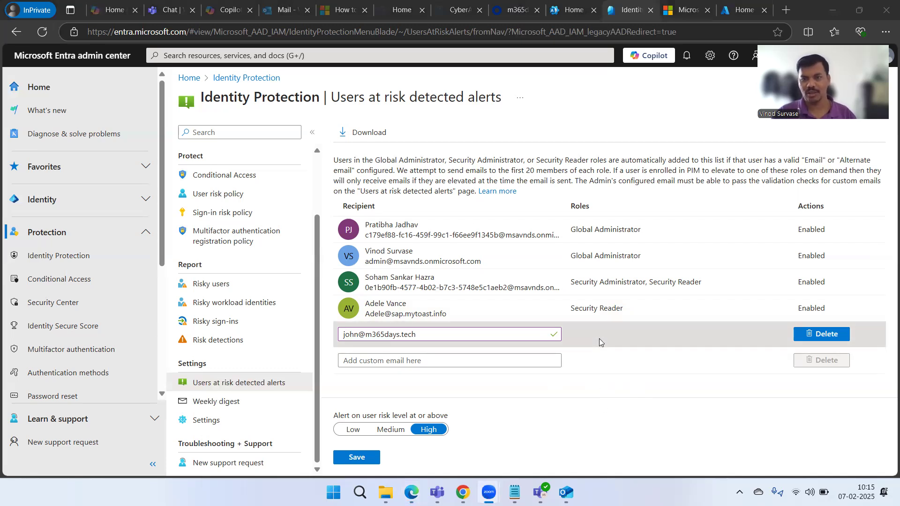
- Dismiss the autofill suggestions and save the alert recipients including the custom e-mail
{"action": "left_click", "coordinate": [446, 334]}
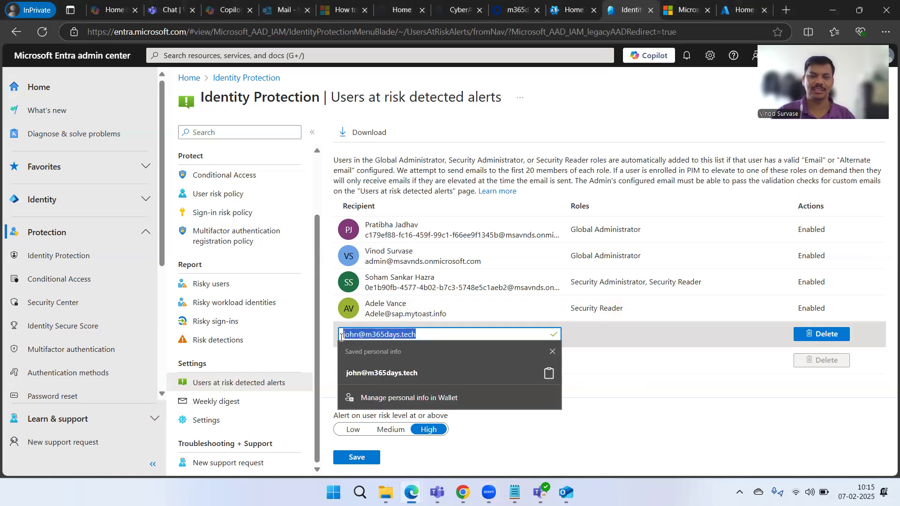
{"action": "left_click", "coordinate": [589, 432]}
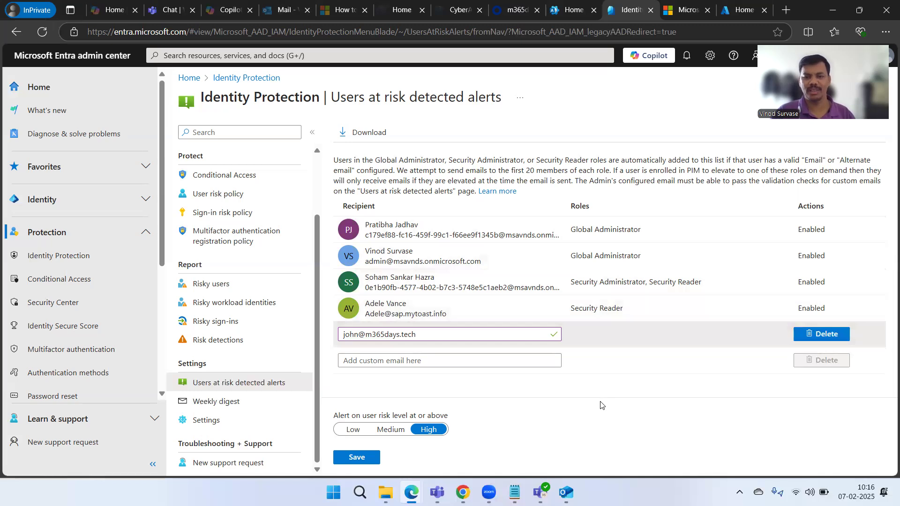
{"action": "left_click", "coordinate": [367, 467]}
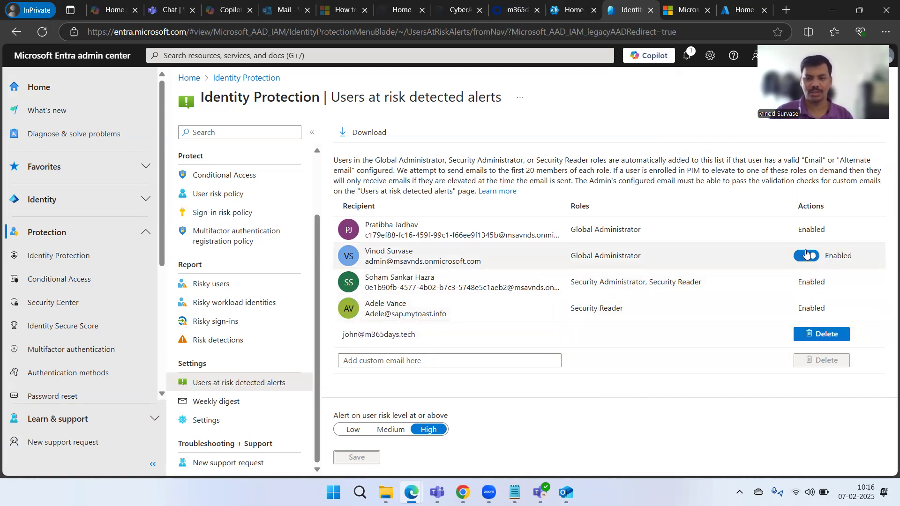
- Set the Security Reader recipient's risk alerts to Disabled and save
{"action": "left_click", "coordinate": [803, 310]}
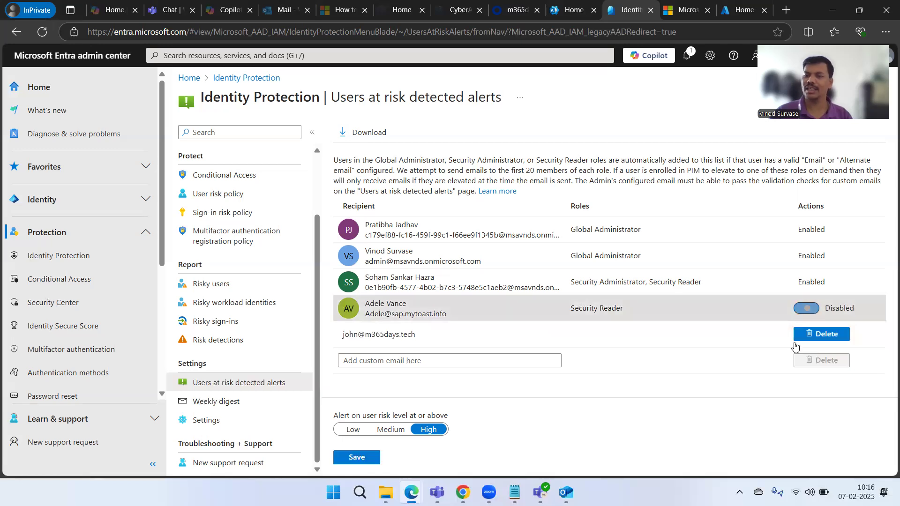
{"action": "left_click", "coordinate": [356, 462]}
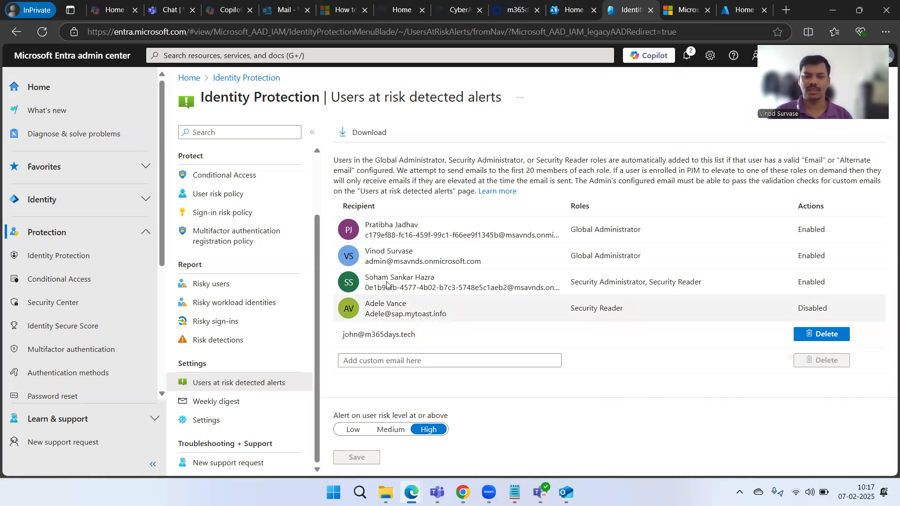
{"action": "left_click", "coordinate": [233, 406]}
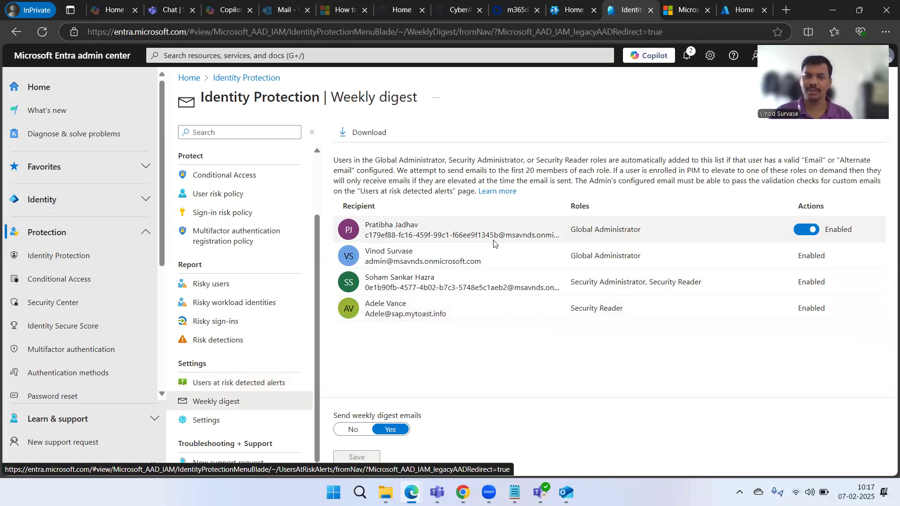
- Disable the Security Reader weekly digest recipient and save with 'Send weekly digest emails' at Yes
{"action": "left_click", "coordinate": [237, 383]}
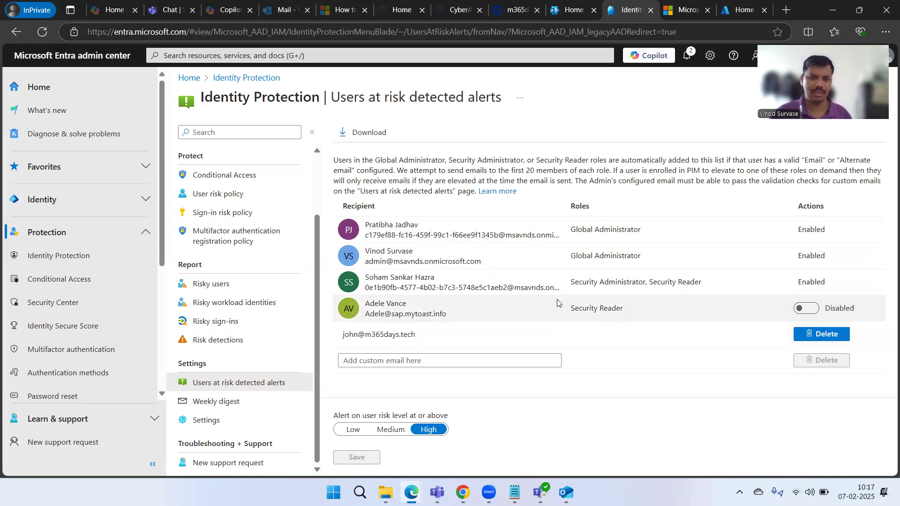
{"action": "left_click", "coordinate": [242, 402]}
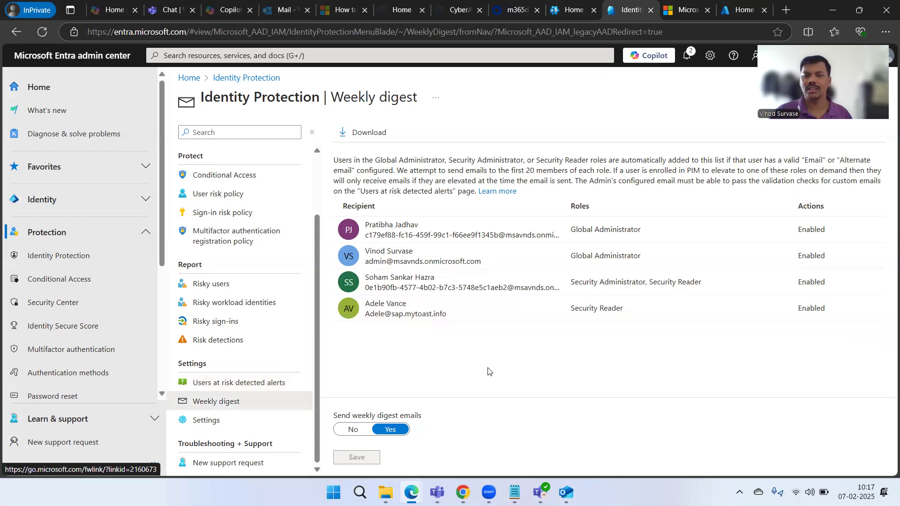
{"action": "mouse_move", "coordinate": [805, 240]}
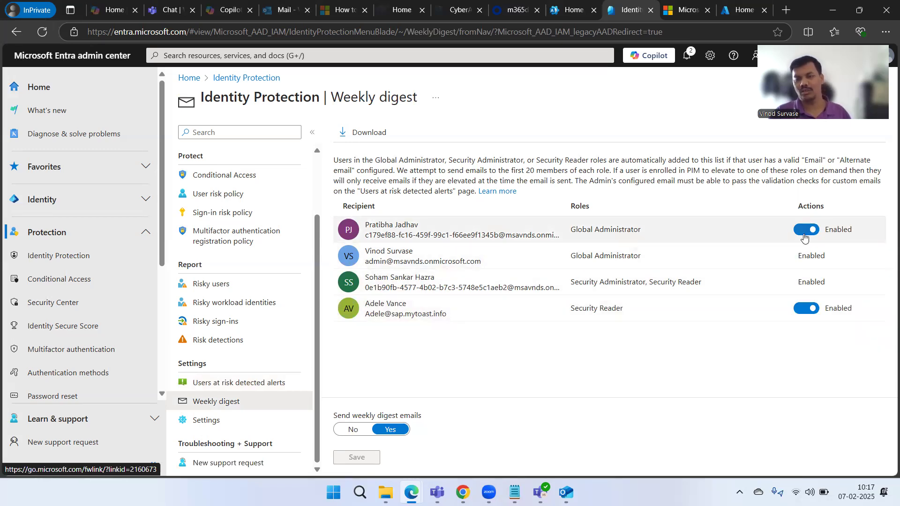
{"action": "left_click", "coordinate": [804, 311]}
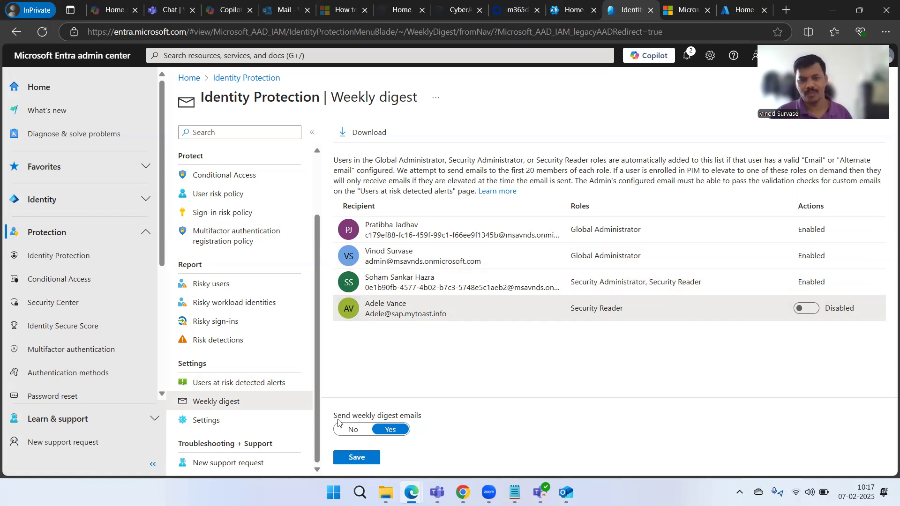
{"action": "left_click_drag", "start_coordinate": [332, 421], "coordinate": [448, 407]}
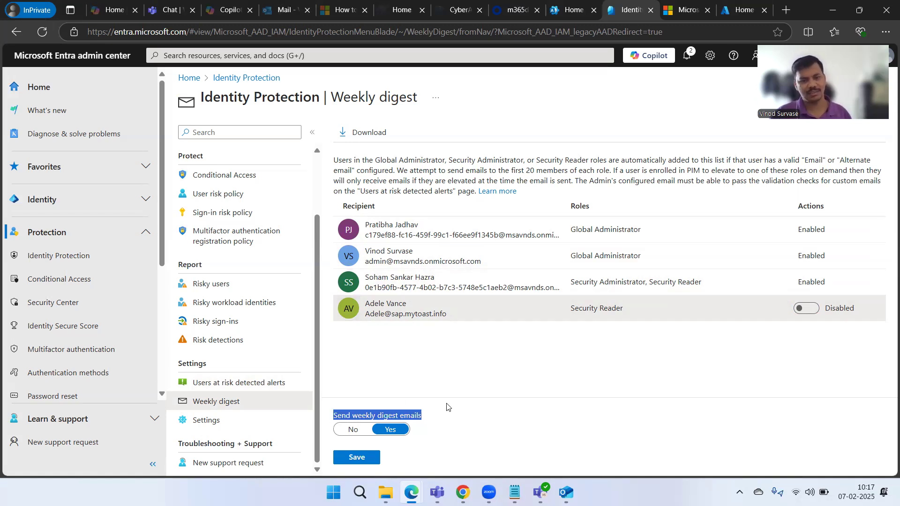
{"action": "left_click", "coordinate": [567, 377]}
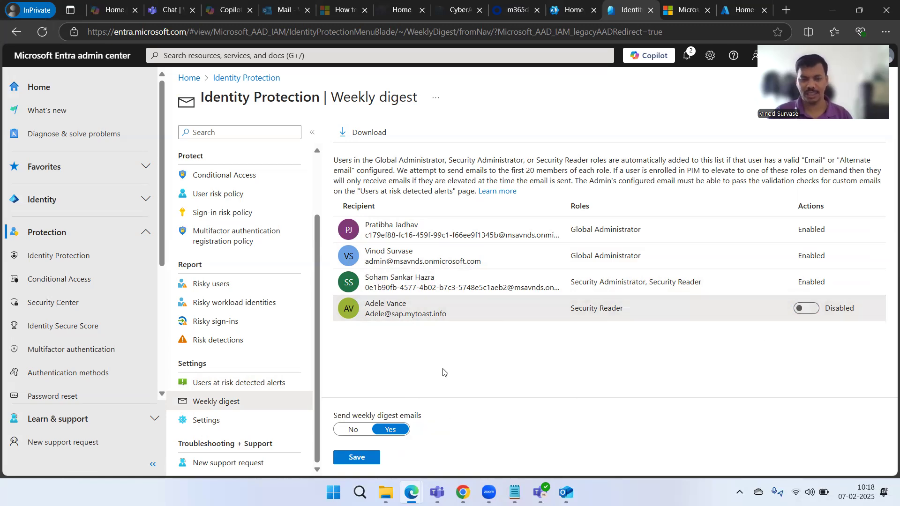
{"action": "left_click", "coordinate": [353, 458]}
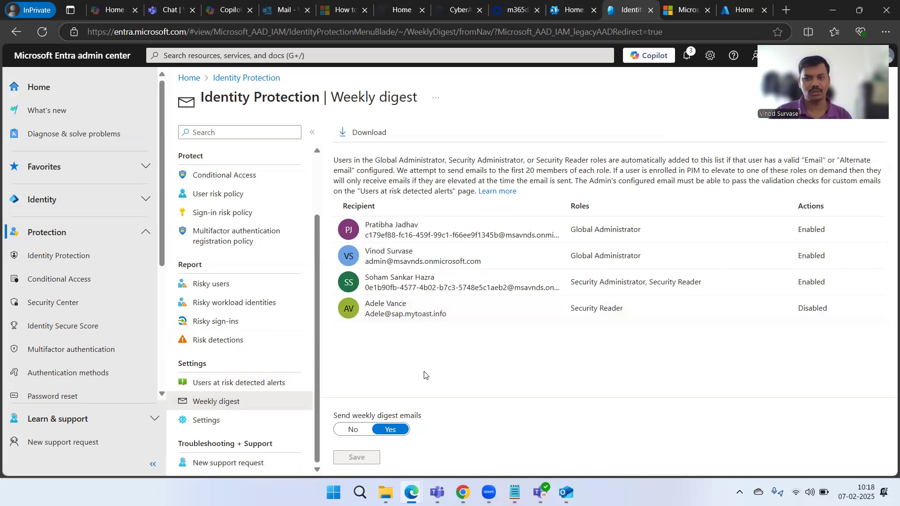
{"action": "left_click", "coordinate": [220, 423]}
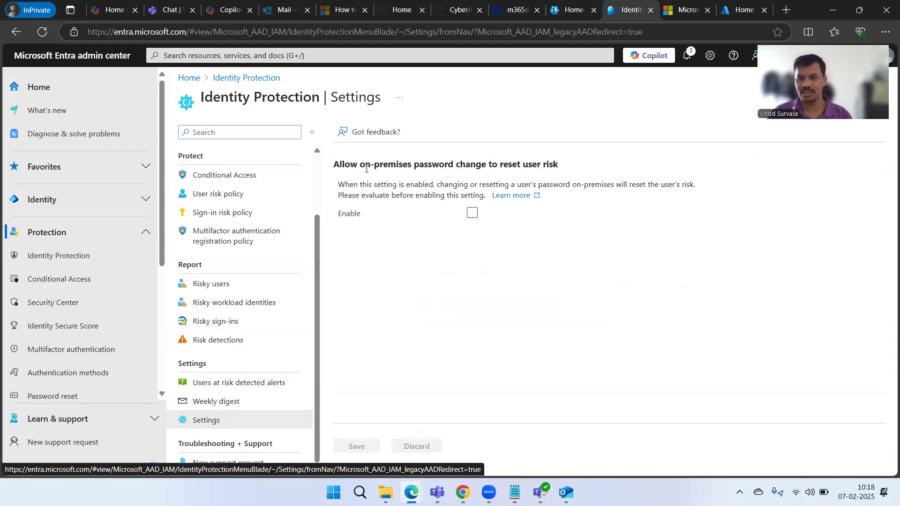
{"action": "left_click", "coordinate": [232, 409]}
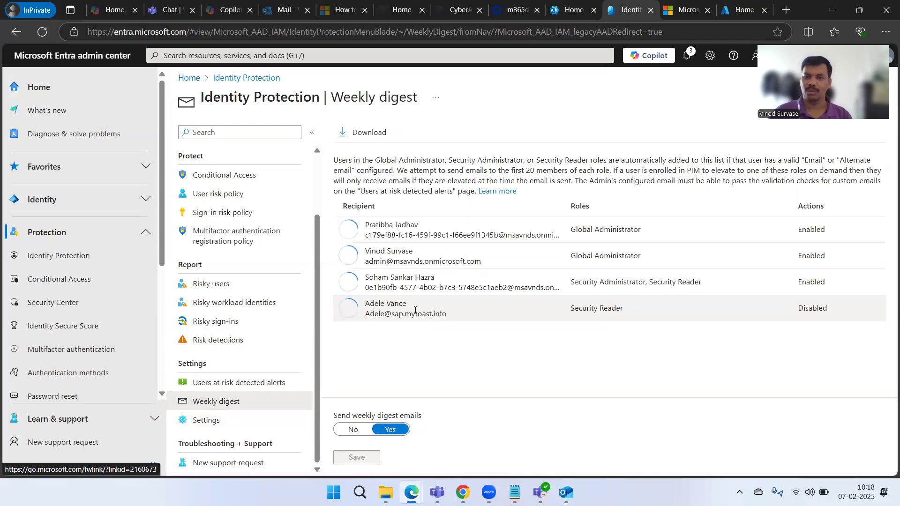
- In Outlook, search mail for 'entra' and open the Weekly Digest email in its own window
{"action": "left_click", "coordinate": [272, 16]}
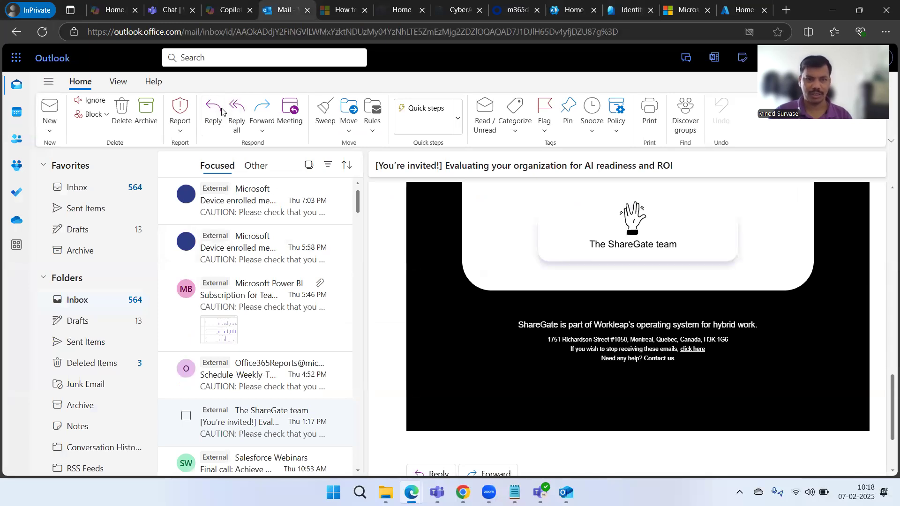
{"action": "key", "text": "alt+q"}
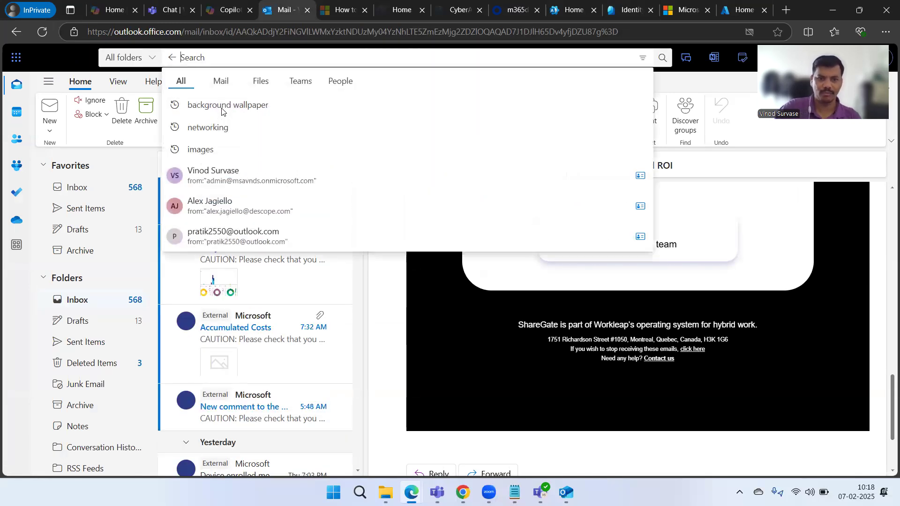
{"action": "type", "text": "entra"}
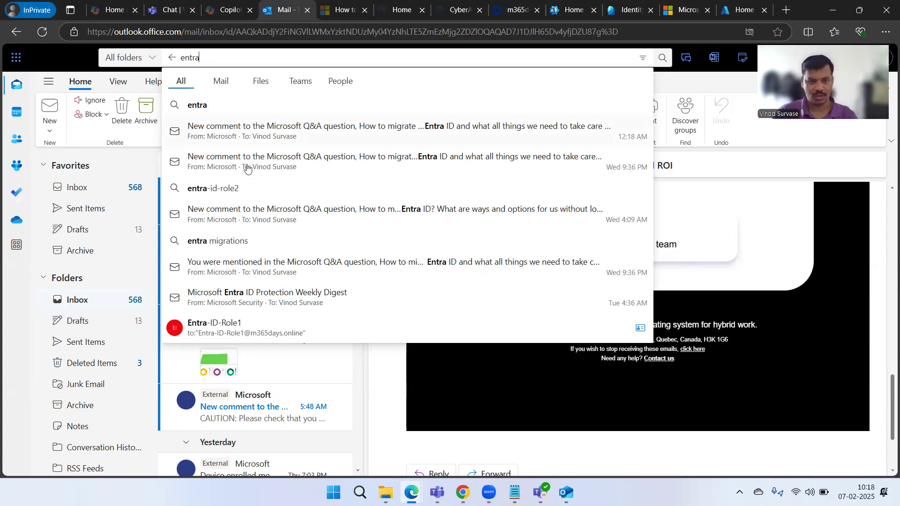
{"action": "key", "text": "Escape"}
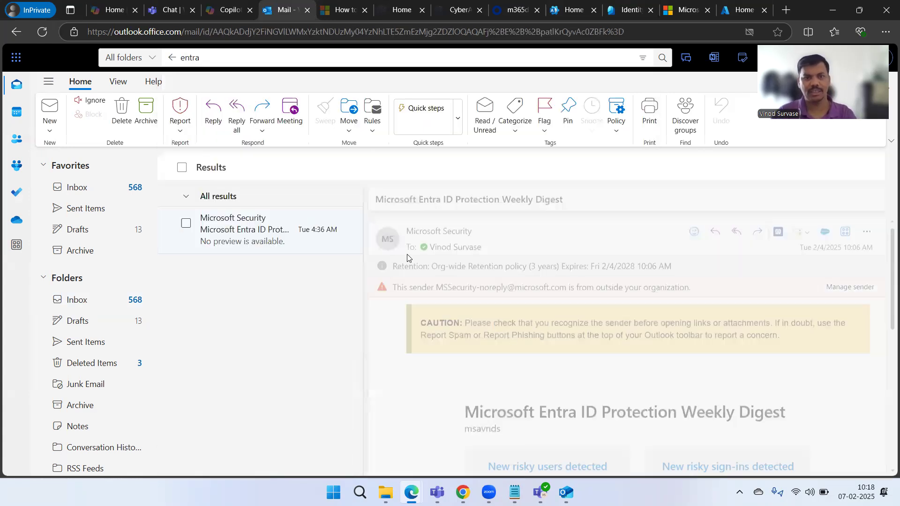
{"action": "scroll", "coordinate": [663, 345], "scroll_direction": "down", "scroll_amount": 2}
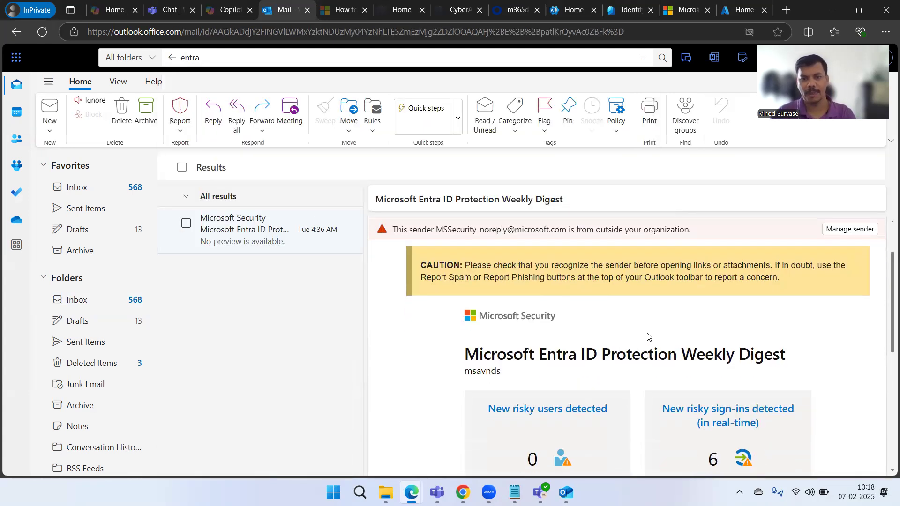
{"action": "scroll", "coordinate": [650, 336], "scroll_direction": "up", "scroll_amount": 1}
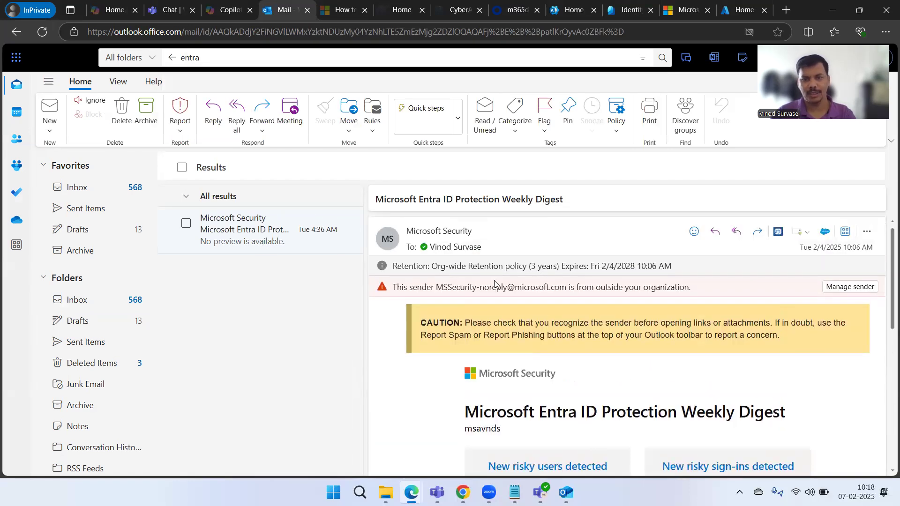
{"action": "double_click", "coordinate": [495, 283]}
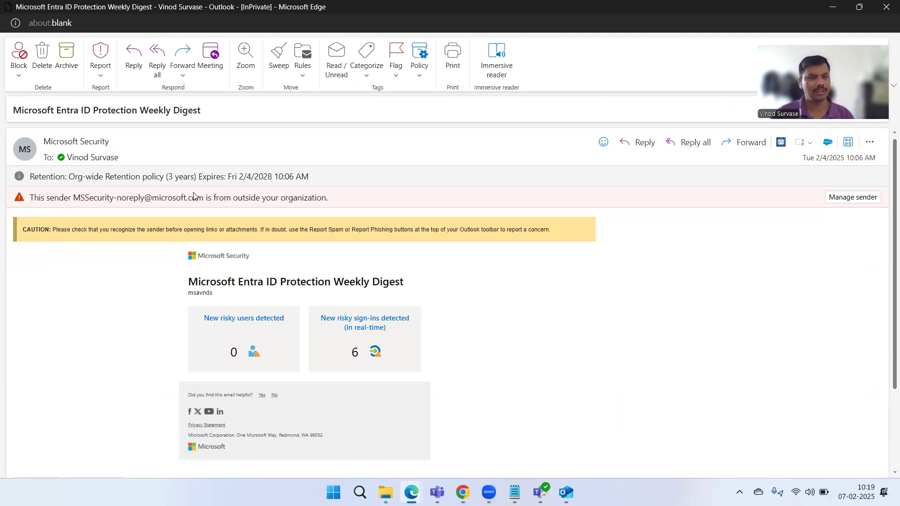
- Review the Weekly Digest email at full width, including its subject and caution banner
{"action": "left_click_drag", "start_coordinate": [16, 113], "coordinate": [210, 112]}
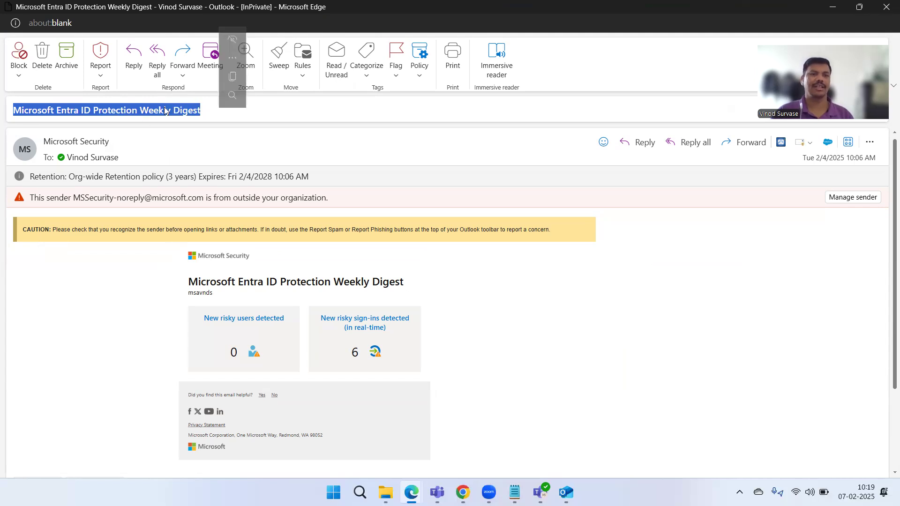
{"action": "key", "text": "ctrl+c"}
{"action": "left_click", "coordinate": [191, 111]}
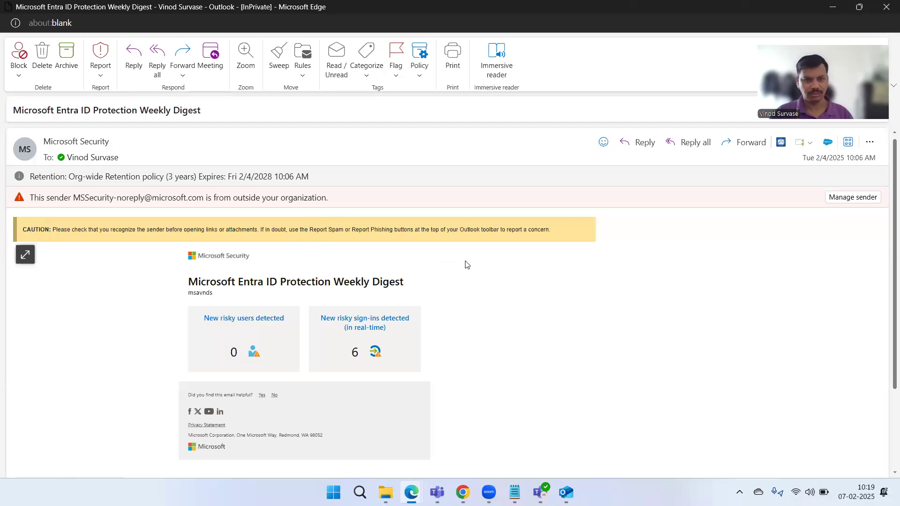
{"action": "left_click", "coordinate": [24, 255]}
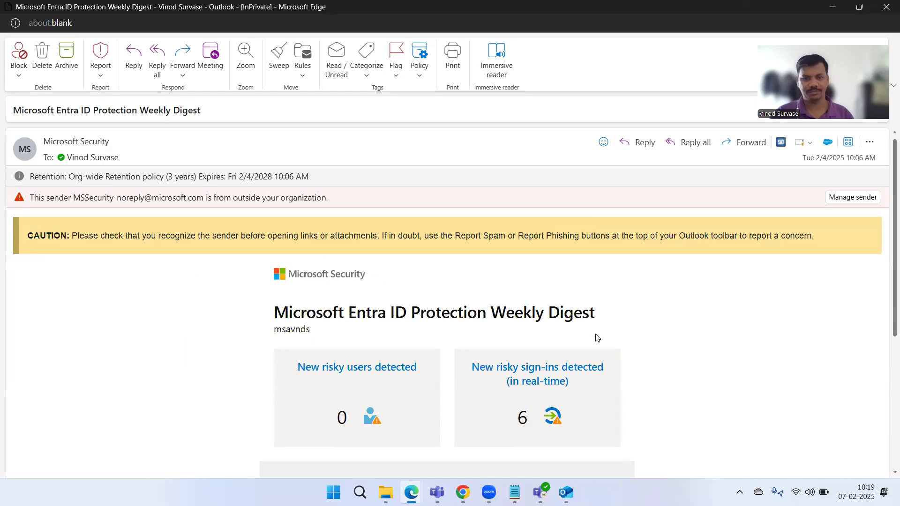
{"action": "scroll", "coordinate": [361, 315], "scroll_direction": "down", "scroll_amount": 1}
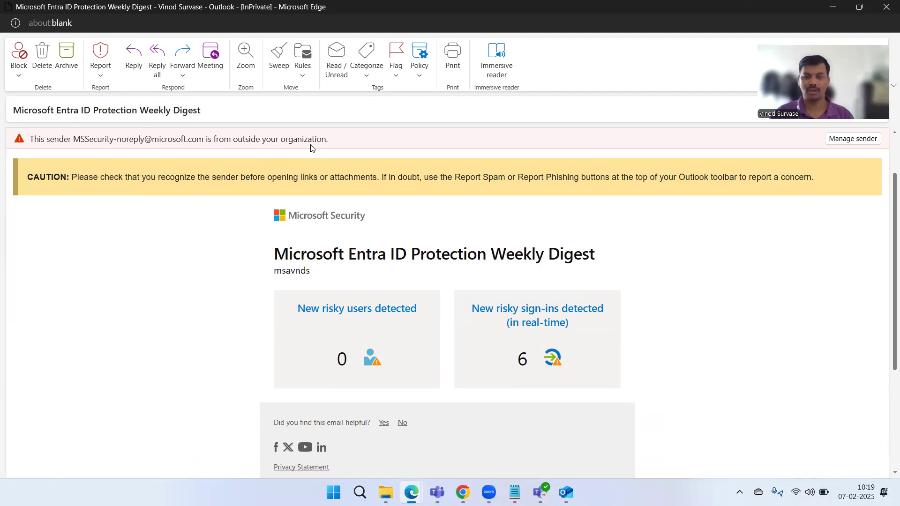
{"action": "left_click_drag", "start_coordinate": [71, 177], "coordinate": [774, 199]}
{"action": "left_click", "coordinate": [773, 272]}
{"action": "scroll", "coordinate": [773, 274], "scroll_direction": "down", "scroll_amount": 3}
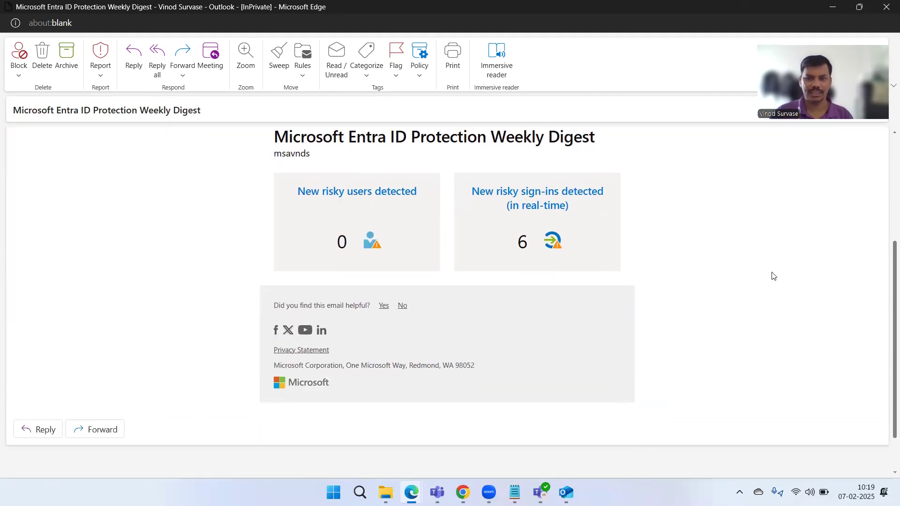
{"action": "scroll", "coordinate": [773, 277], "scroll_direction": "up", "scroll_amount": 1}
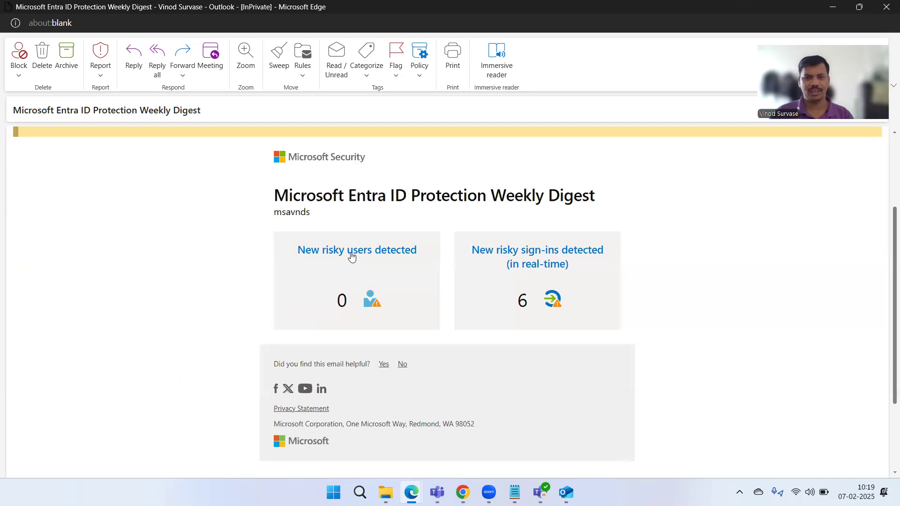
- Minimize the pop-out and follow the digest's 'New risky sign-ins detected' link
{"action": "mouse_move", "coordinate": [307, 259]}
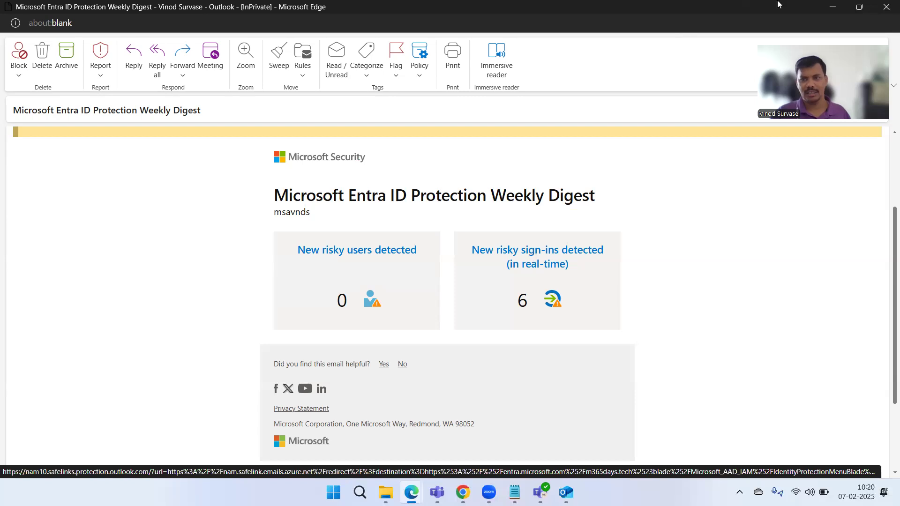
{"action": "left_click", "coordinate": [862, 8]}
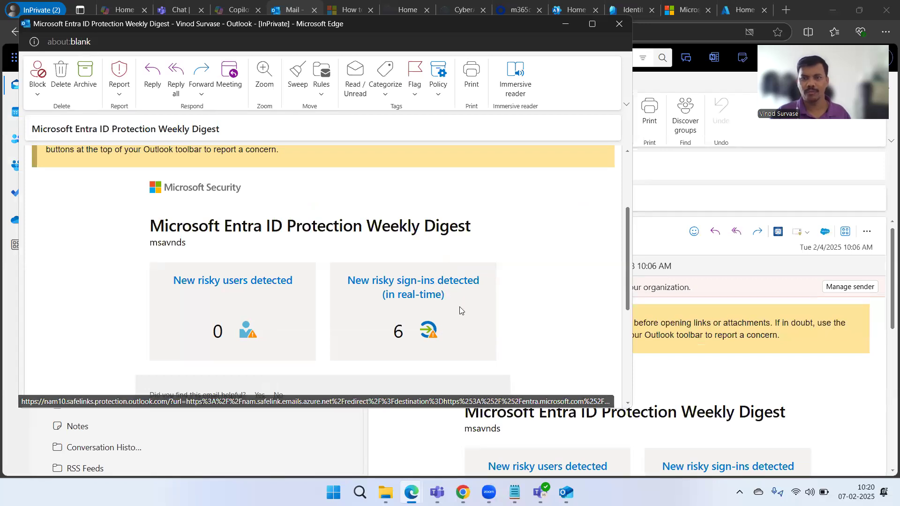
{"action": "left_click", "coordinate": [565, 25]}
{"action": "scroll", "coordinate": [727, 376], "scroll_direction": "down", "scroll_amount": 1}
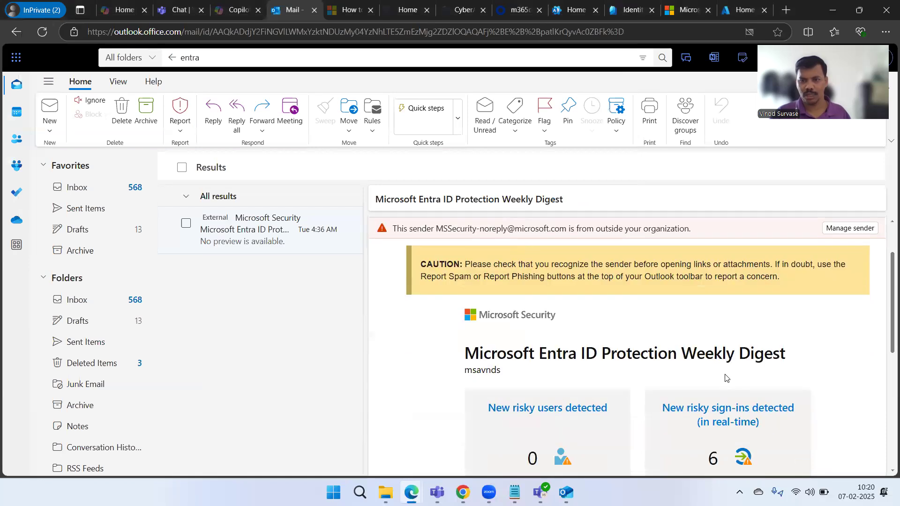
{"action": "left_click", "coordinate": [761, 415]}
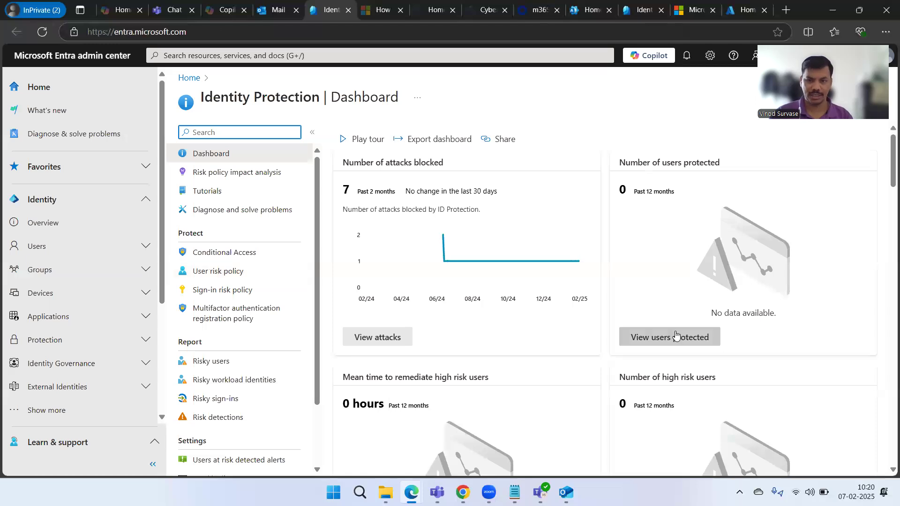
- Scroll the Identity Protection dashboard and select the United States risky sign-ins bubble
{"action": "left_click", "coordinate": [671, 98]}
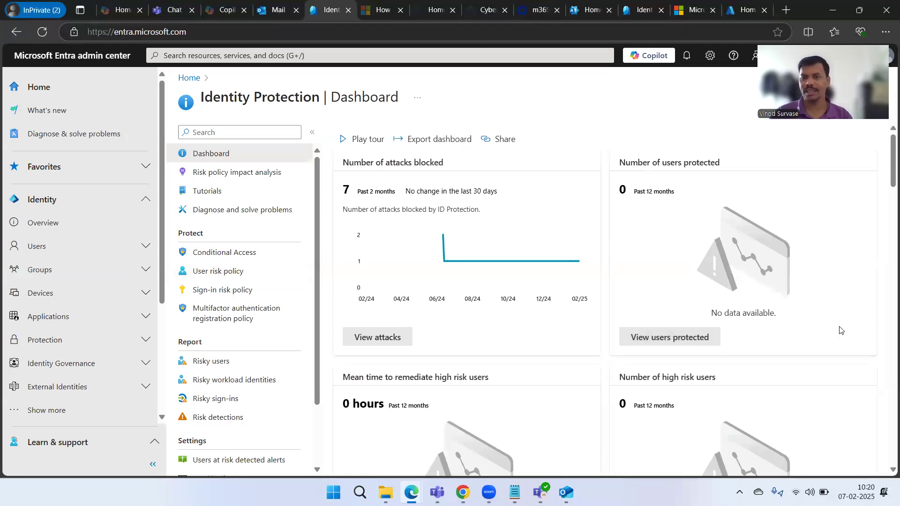
{"action": "scroll", "coordinate": [888, 216], "scroll_direction": "down", "scroll_amount": 15}
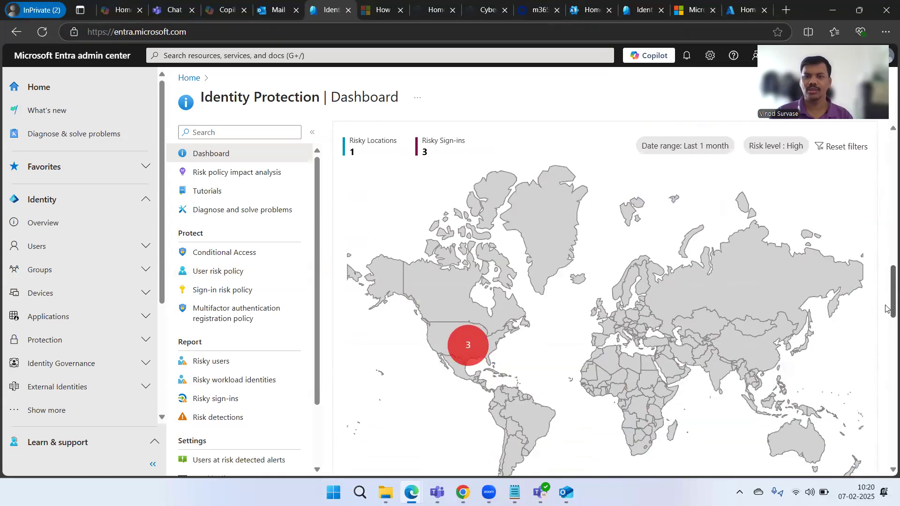
{"action": "scroll", "coordinate": [888, 369], "scroll_direction": "down", "scroll_amount": 11}
{"action": "scroll", "coordinate": [887, 323], "scroll_direction": "up", "scroll_amount": 13}
{"action": "scroll", "coordinate": [888, 324], "scroll_direction": "up", "scroll_amount": 7}
{"action": "mouse_move", "coordinate": [468, 303]}
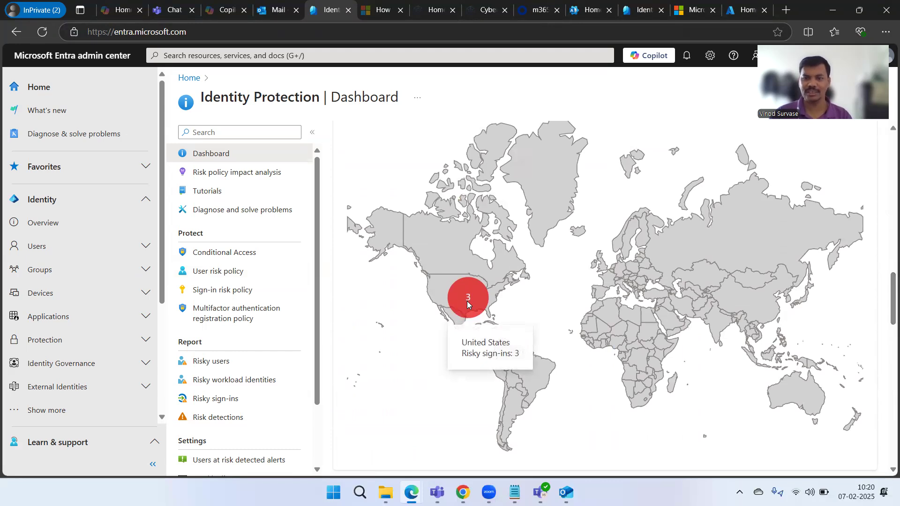
{"action": "scroll", "coordinate": [464, 298], "scroll_direction": "up", "scroll_amount": 2}
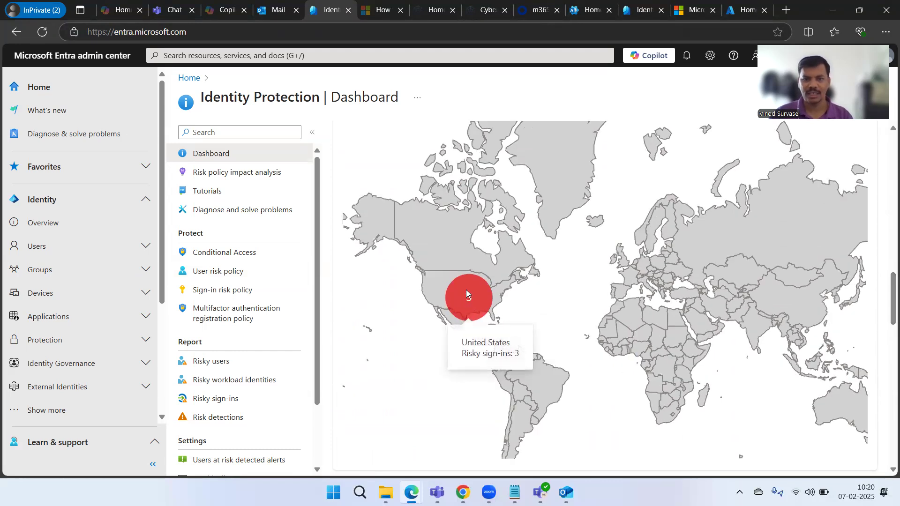
{"action": "left_click", "coordinate": [467, 295]}
- View the detections behind the 3 blocked valid-account attacks, then return to the Dashboard
{"action": "scroll", "coordinate": [468, 300], "scroll_direction": "up", "scroll_amount": 3}
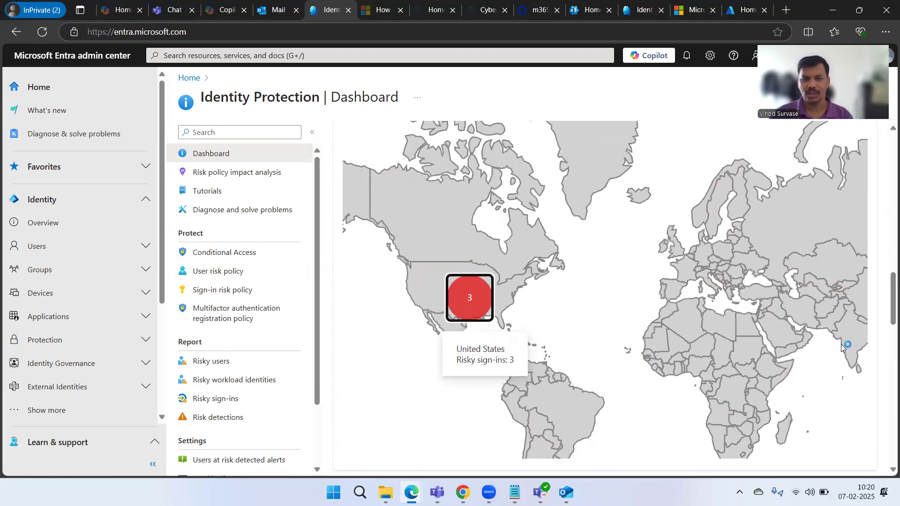
{"action": "scroll", "coordinate": [484, 309], "scroll_direction": "up", "scroll_amount": 3}
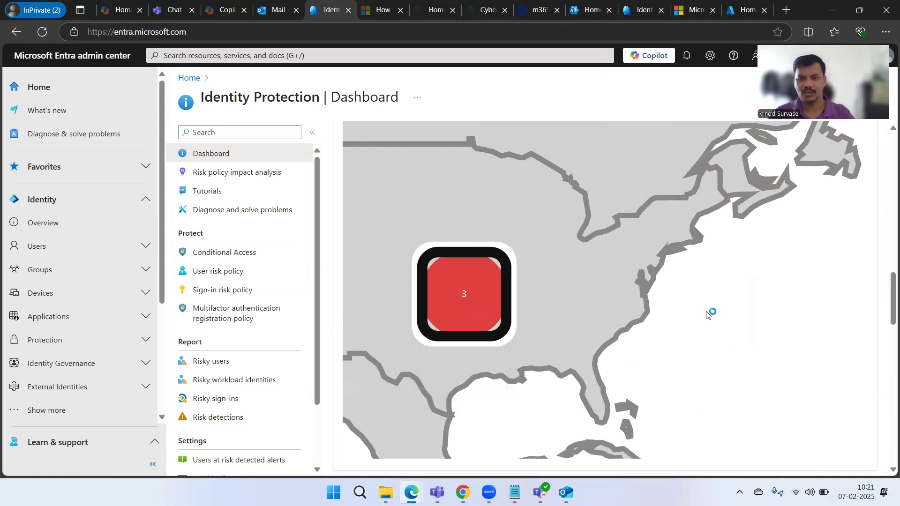
{"action": "scroll", "coordinate": [837, 305], "scroll_direction": "down", "scroll_amount": 1}
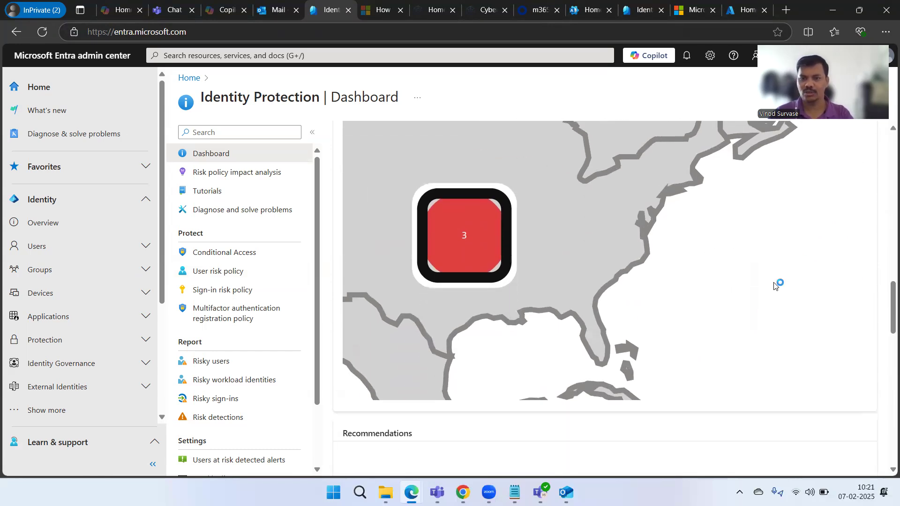
{"action": "scroll", "coordinate": [775, 286], "scroll_direction": "up", "scroll_amount": 4}
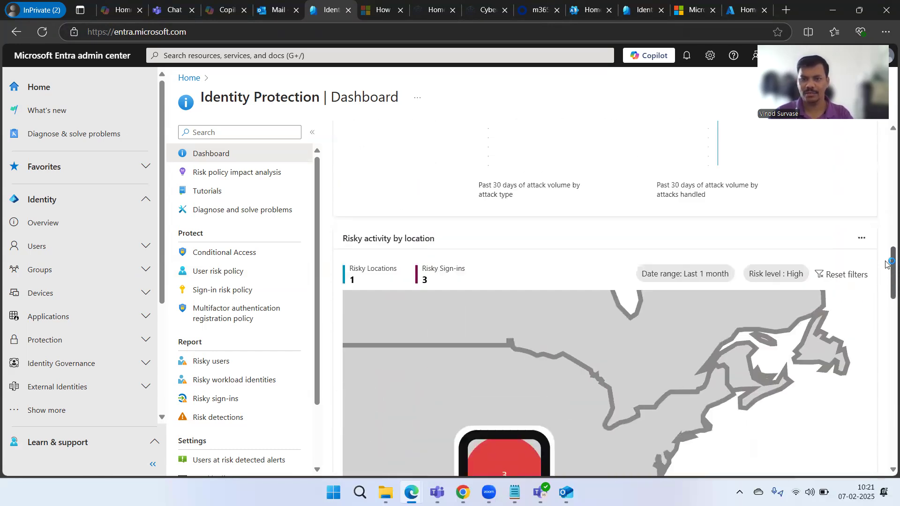
{"action": "scroll", "coordinate": [887, 265], "scroll_direction": "up", "scroll_amount": 6}
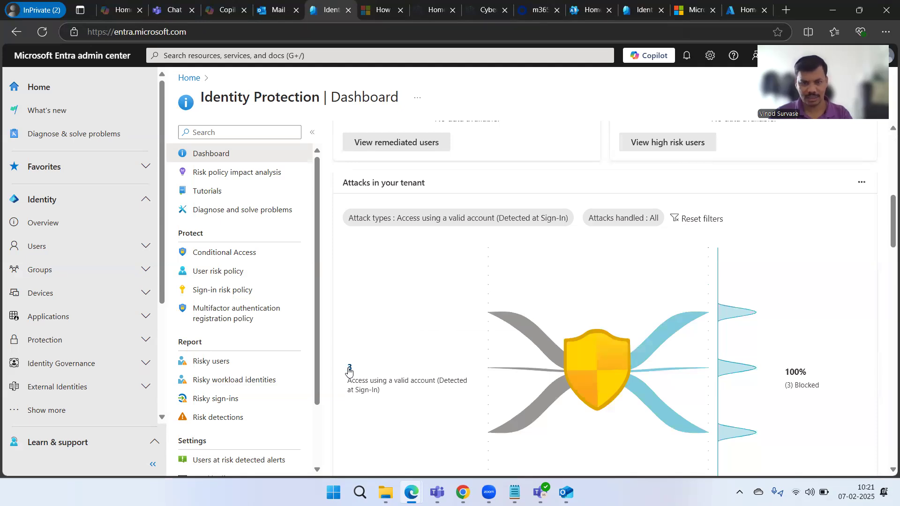
{"action": "left_click", "coordinate": [349, 369]}
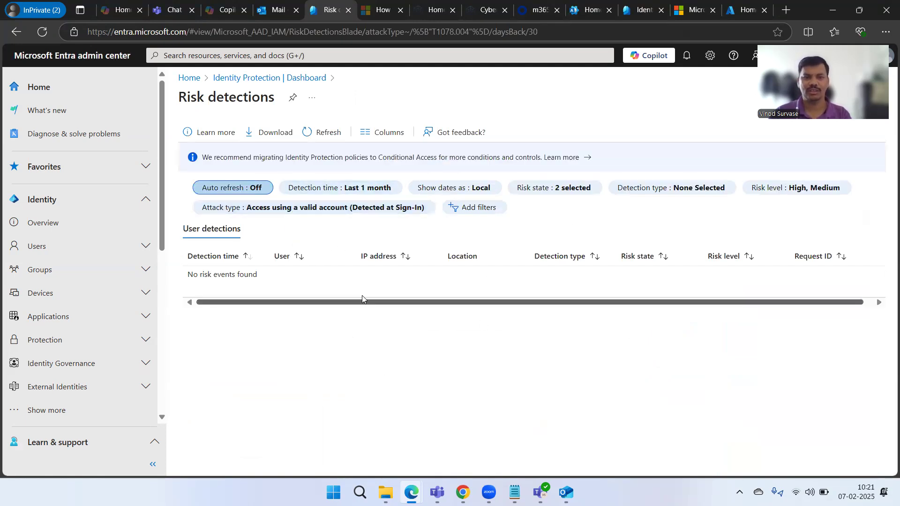
{"action": "left_click", "coordinate": [262, 78]}
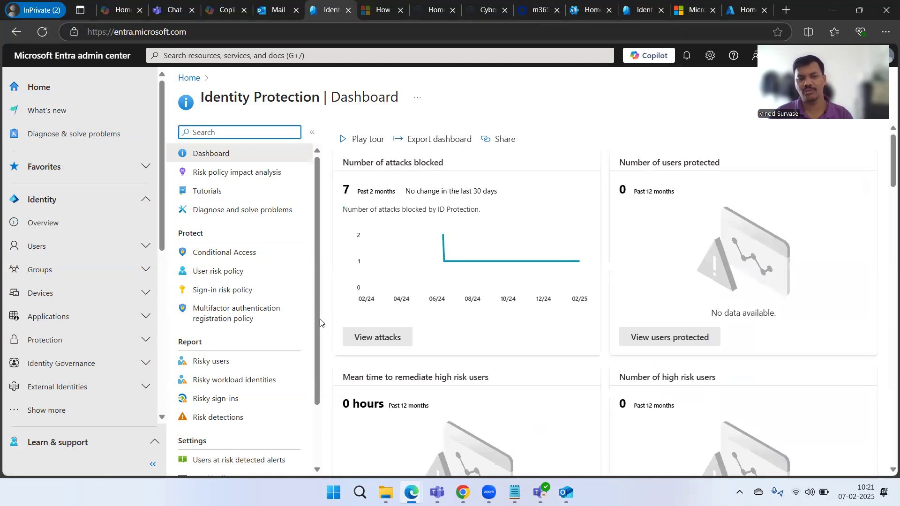
{"action": "scroll", "coordinate": [217, 253], "scroll_direction": "down", "scroll_amount": 3}
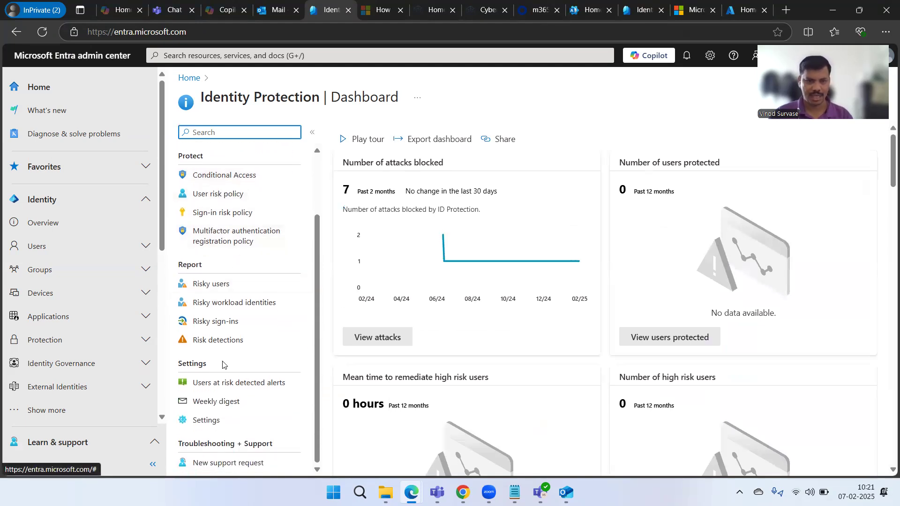
- Open the Risky users report and set Auto refresh to Every 5 minutes
{"action": "left_click", "coordinate": [202, 290]}
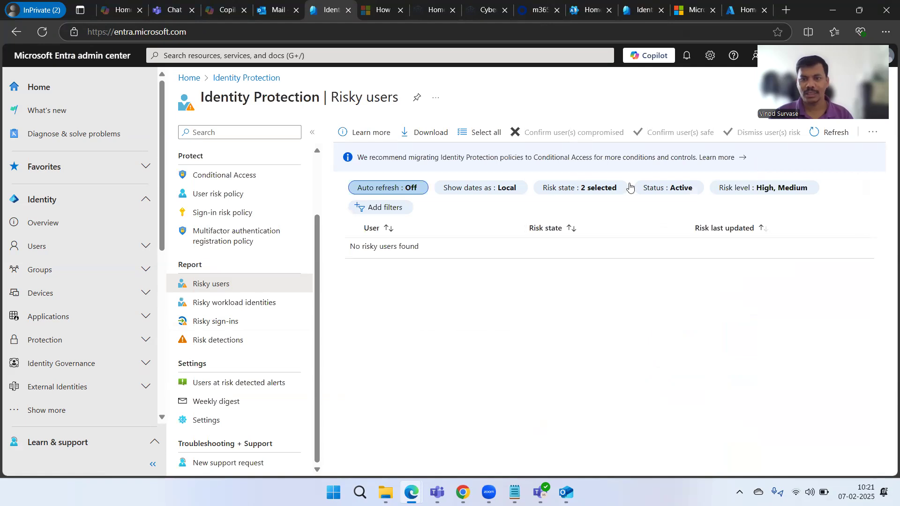
{"action": "left_click", "coordinate": [393, 192]}
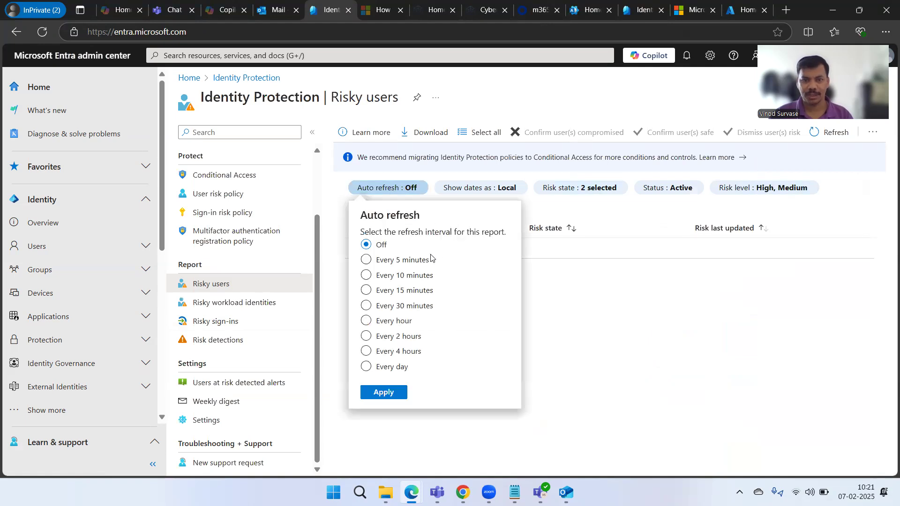
{"action": "left_click", "coordinate": [383, 263]}
{"action": "left_click", "coordinate": [392, 394]}
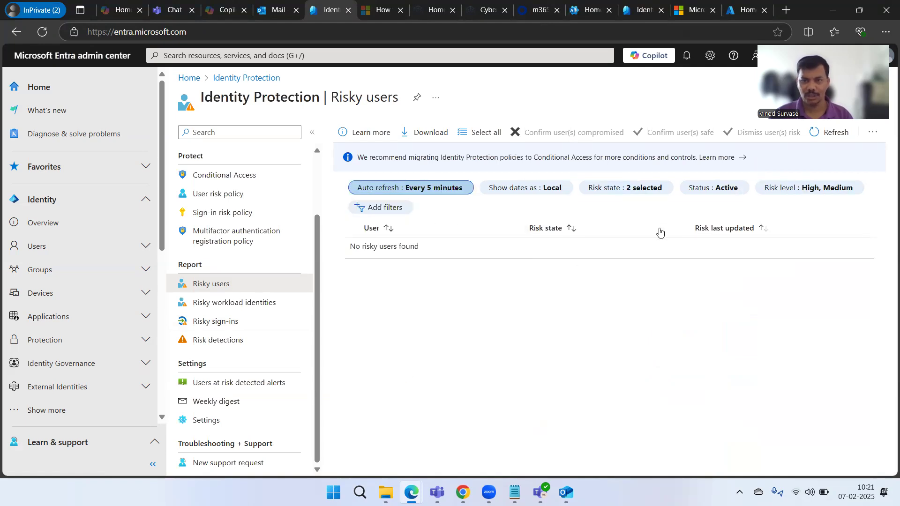
- Add Deleted to the Risky users Status filter alongside Active
{"action": "left_click", "coordinate": [639, 191]}
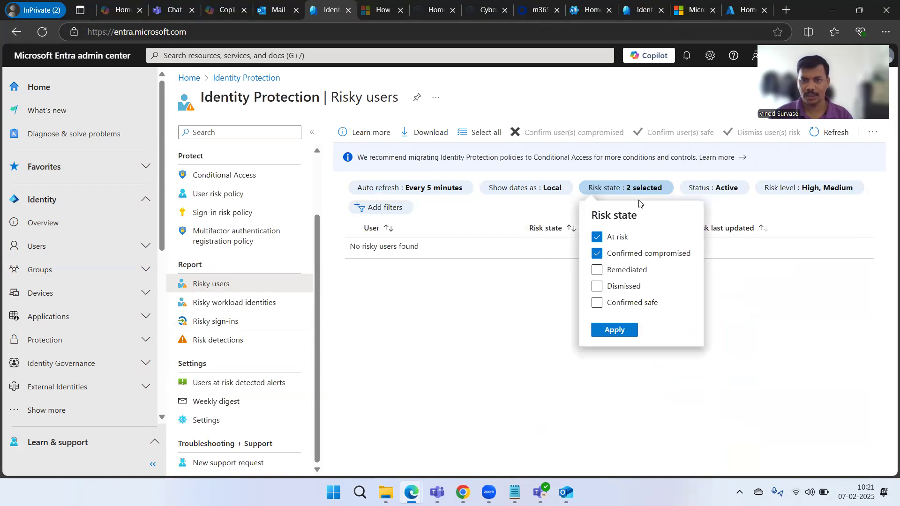
{"action": "left_click", "coordinate": [530, 314]}
{"action": "left_click", "coordinate": [534, 192]}
{"action": "left_click", "coordinate": [667, 308]}
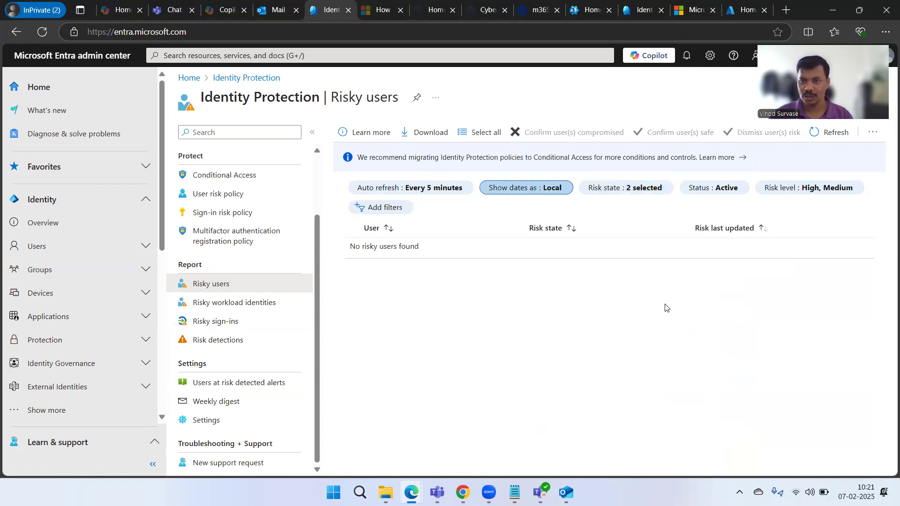
{"action": "left_click", "coordinate": [727, 194]}
{"action": "left_click", "coordinate": [720, 239]}
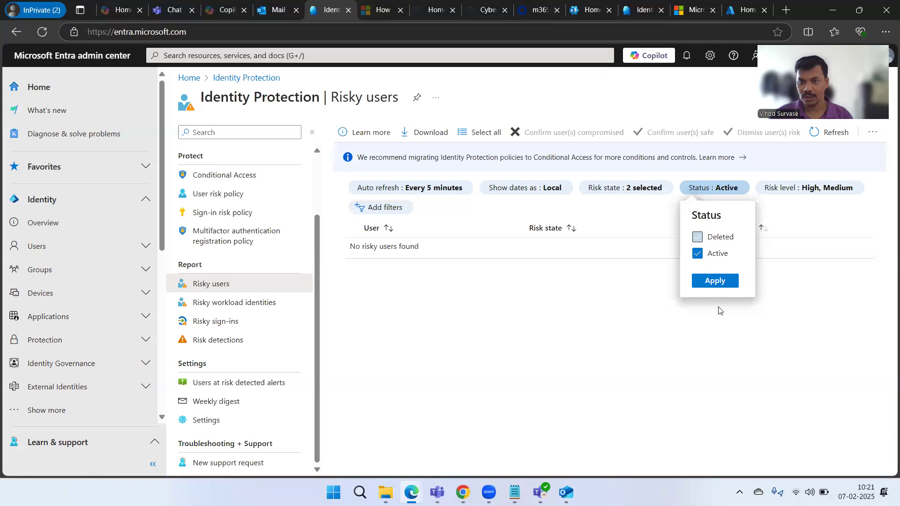
{"action": "left_click", "coordinate": [713, 281]}
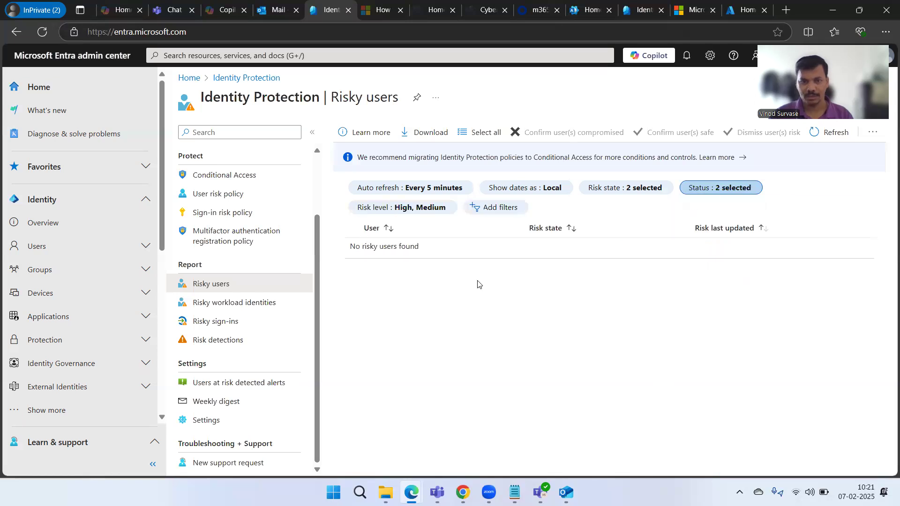
{"action": "left_click", "coordinate": [508, 207]}
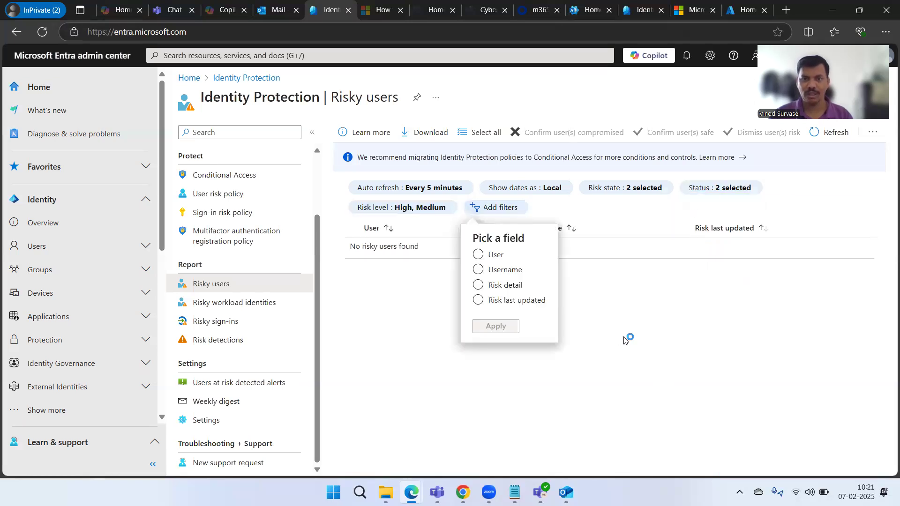
{"action": "left_click", "coordinate": [673, 360]}
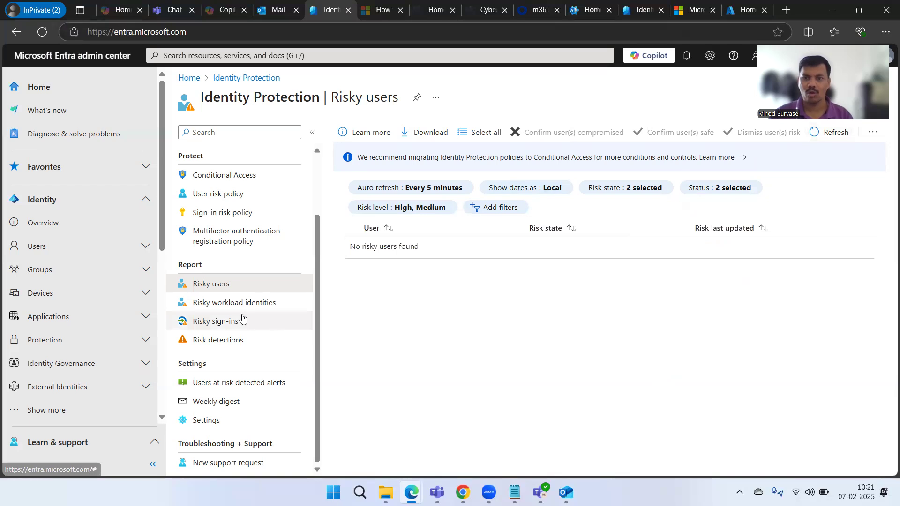
- Open Risky sign-ins and set its Date filter to Last 1 month
{"action": "left_click", "coordinate": [229, 323]}
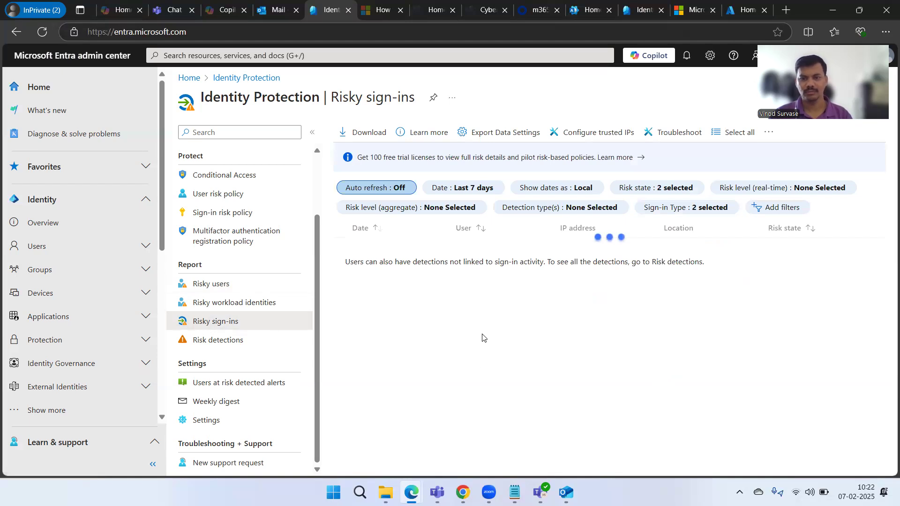
{"action": "mouse_move", "coordinate": [446, 197]}
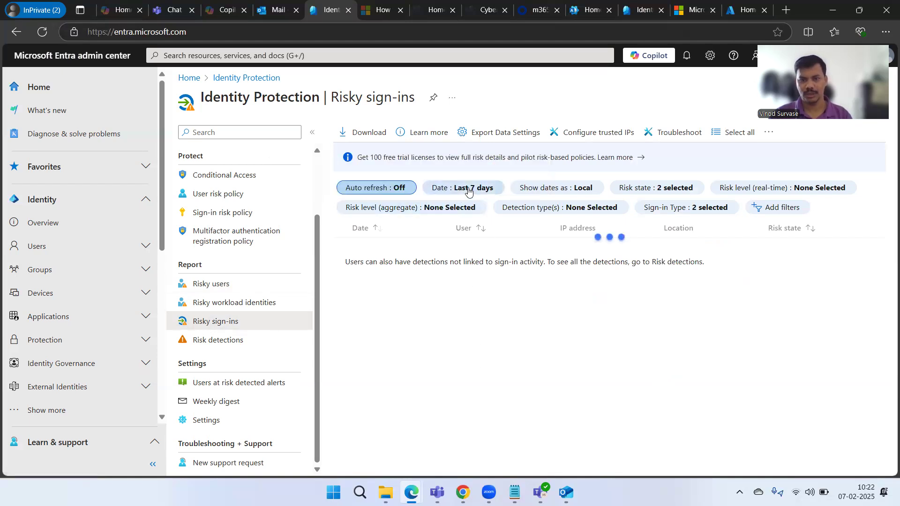
{"action": "left_click", "coordinate": [472, 190]}
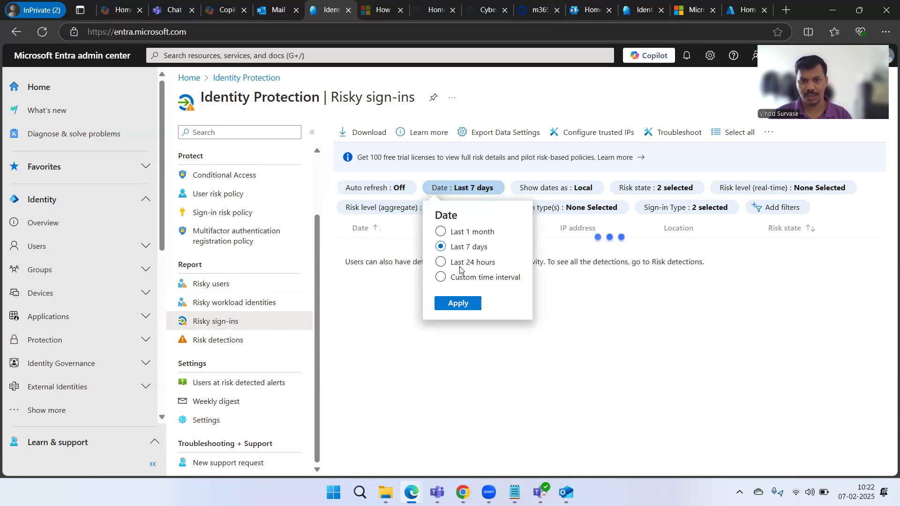
{"action": "left_click", "coordinate": [448, 234]}
{"action": "left_click", "coordinate": [471, 304]}
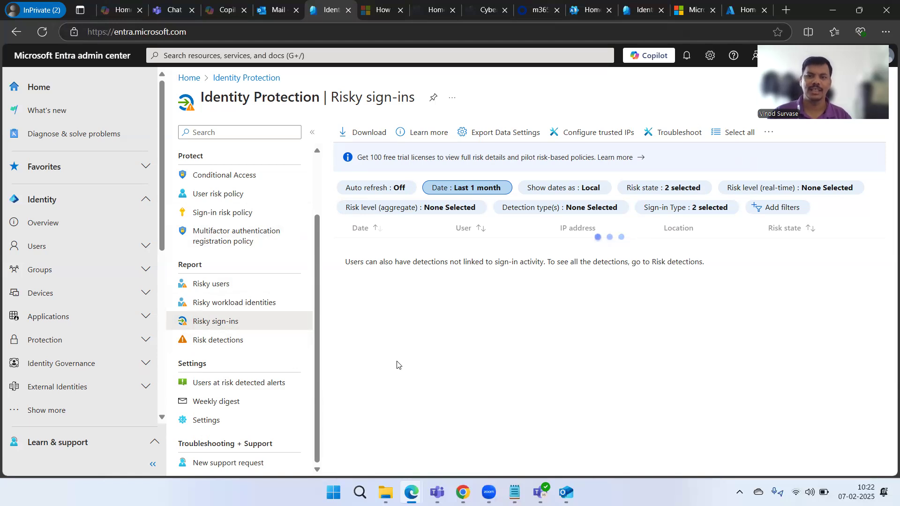
- Read the Entra ID Protection Weekly Digest email in Outlook, then open Entra's Risk detections report
{"action": "left_click", "coordinate": [279, 9]}
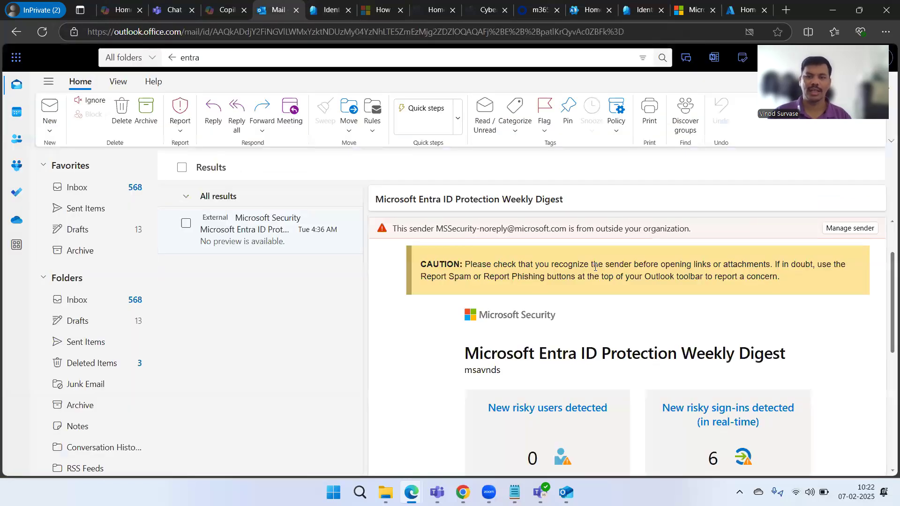
{"action": "scroll", "coordinate": [633, 329], "scroll_direction": "down", "scroll_amount": 1}
{"action": "scroll", "coordinate": [681, 356], "scroll_direction": "up", "scroll_amount": 1}
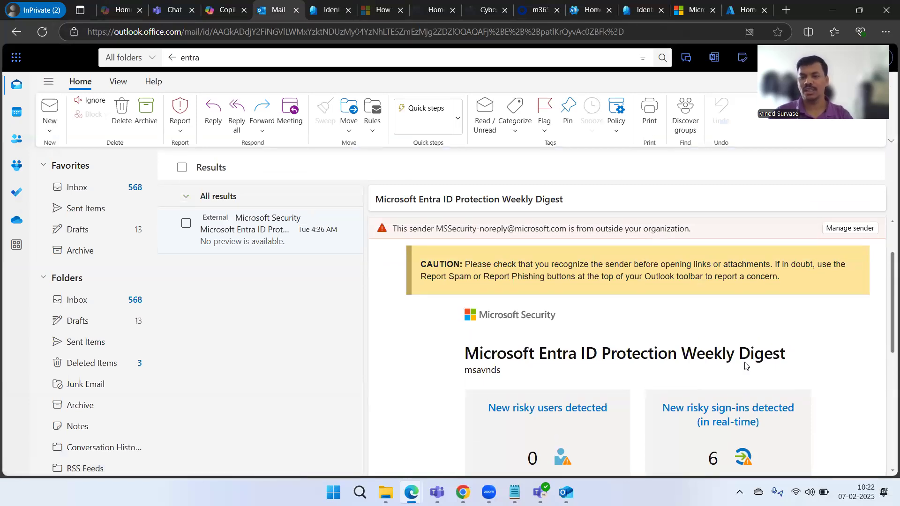
{"action": "scroll", "coordinate": [797, 370], "scroll_direction": "down", "scroll_amount": 3}
{"action": "scroll", "coordinate": [800, 371], "scroll_direction": "up", "scroll_amount": 5}
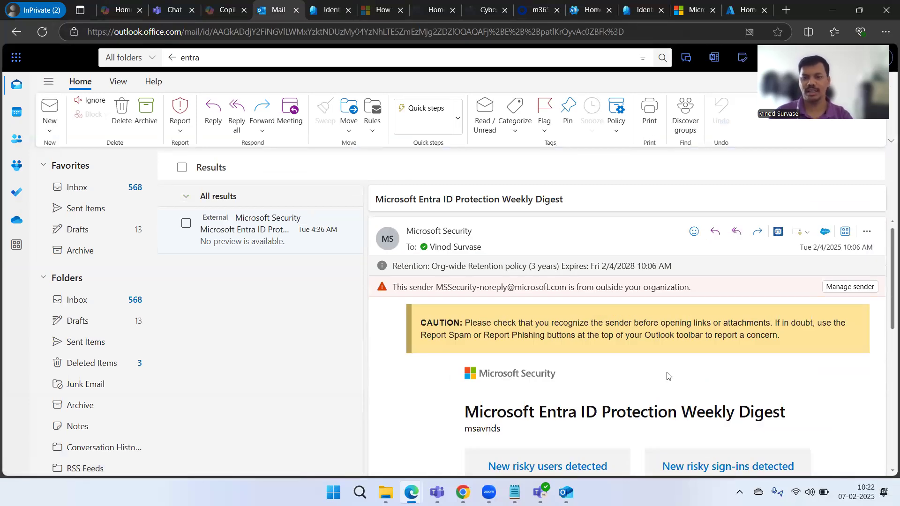
{"action": "scroll", "coordinate": [668, 376], "scroll_direction": "down", "scroll_amount": 1}
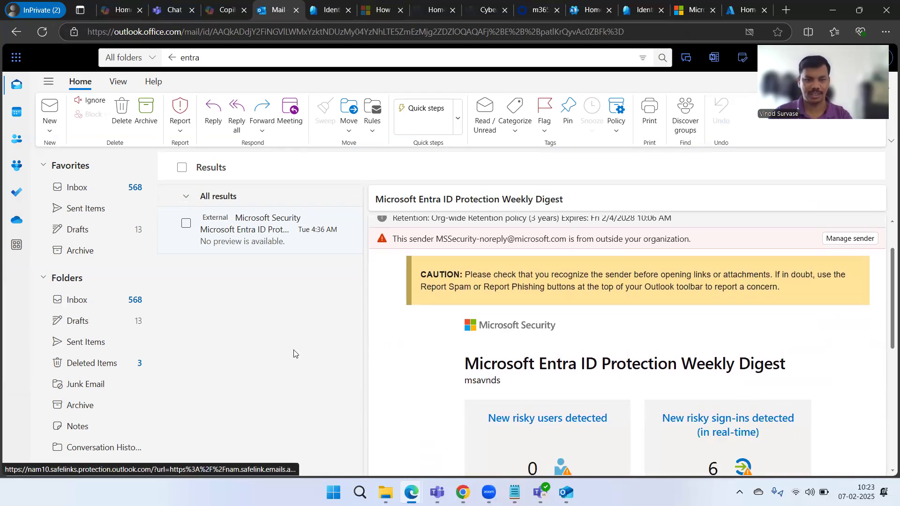
{"action": "key", "text": "ctrl+Tab"}
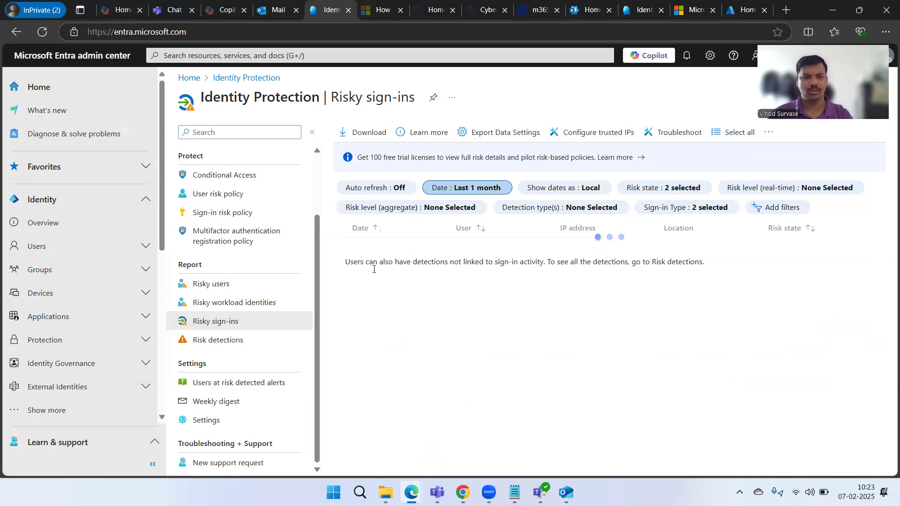
{"action": "left_click", "coordinate": [233, 347]}
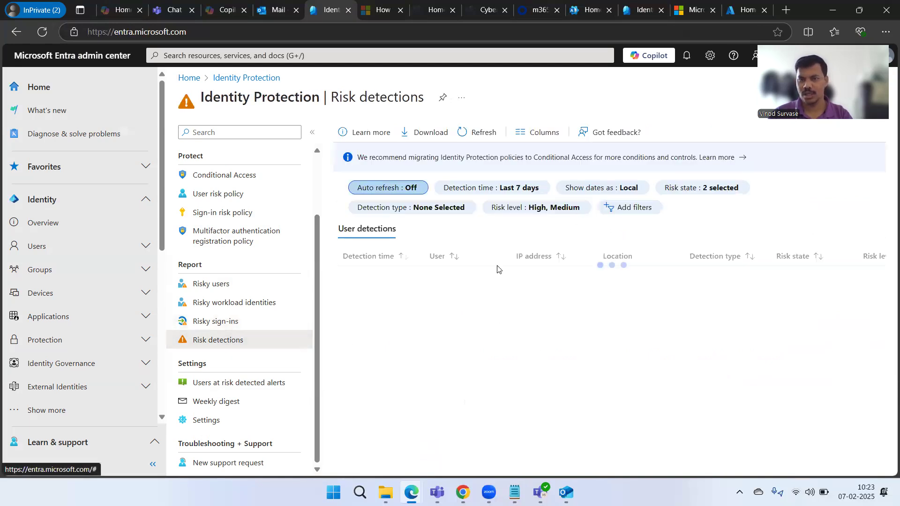